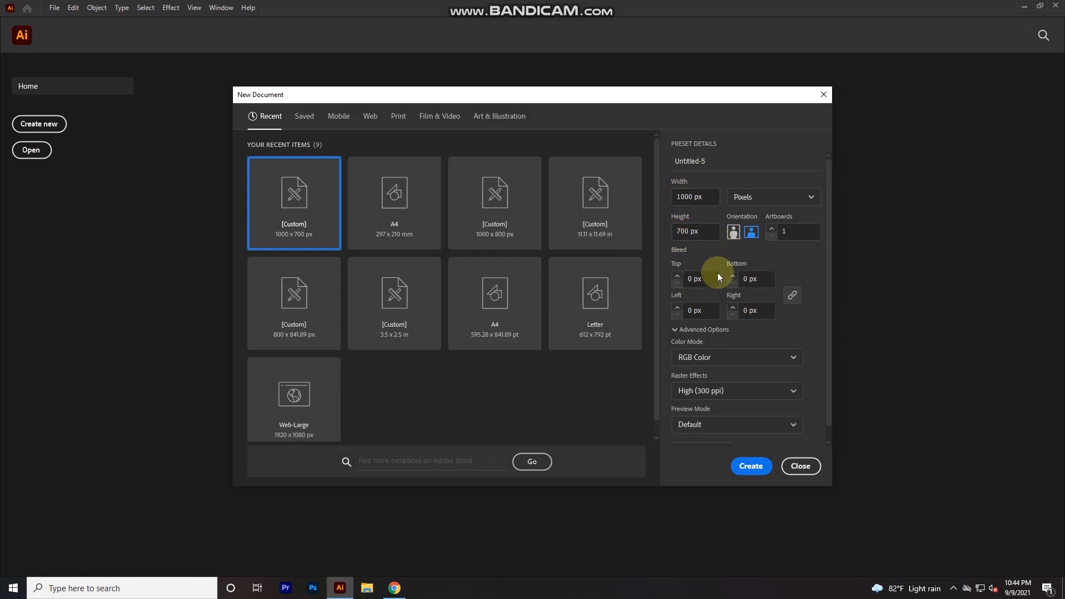
- Create a new 1000 x 700 px landscape document in RGB Color mode
left_click(702, 357)
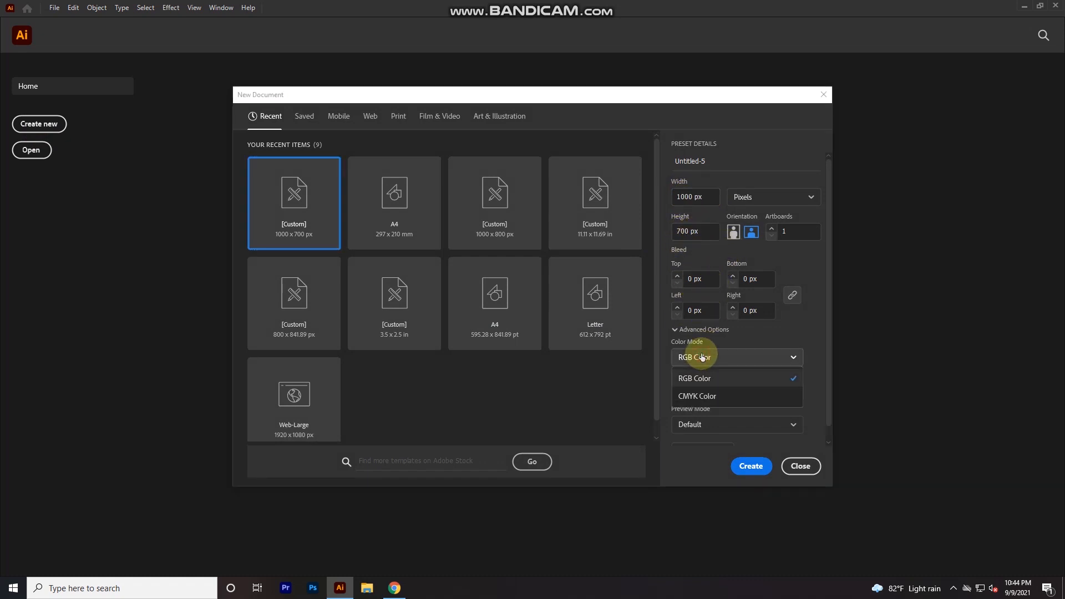
left_click(711, 380)
left_click(747, 468)
left_click(649, 454)
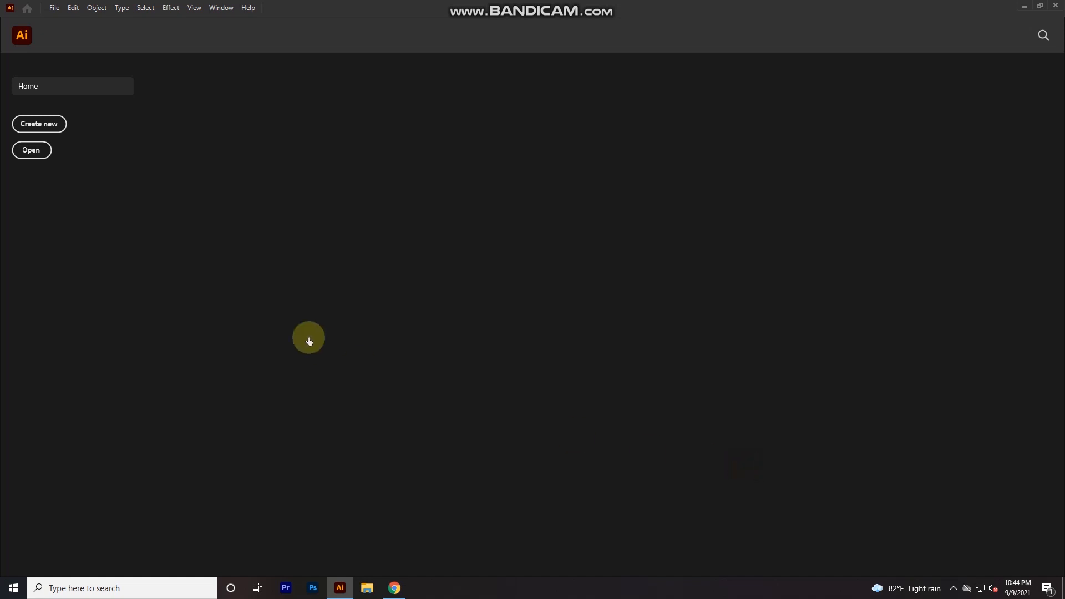
- Add a vertical ruler guide and center it horizontally on the artboard at X 500 px
left_click_drag(267, 292, 442, 288)
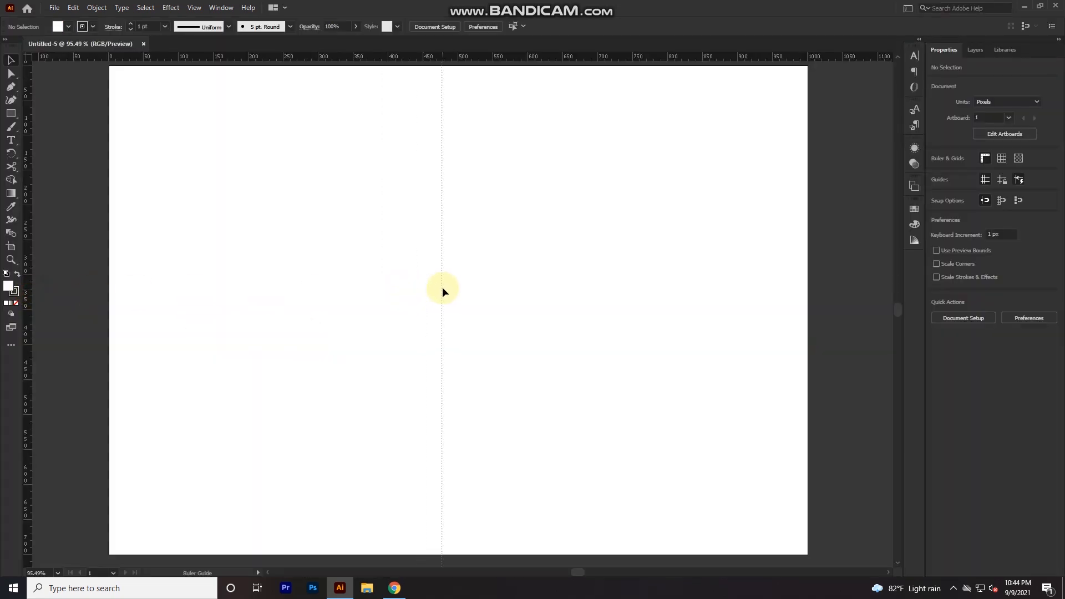
left_click(479, 31)
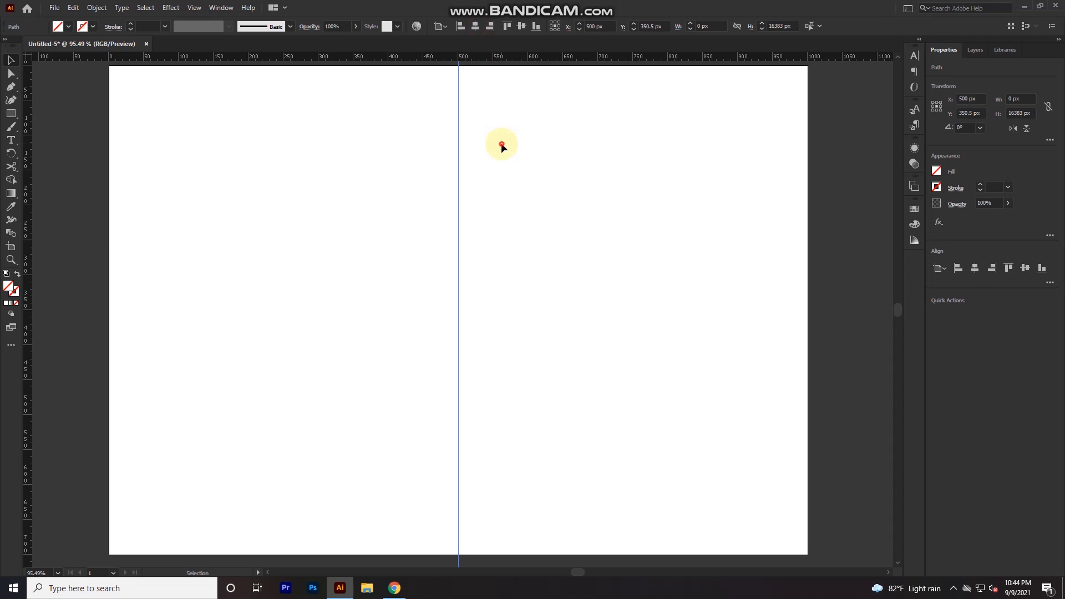
left_click(410, 166)
- Add the text "zoom" in the artboard's left half and scale it up to about 150 pt
left_click(11, 140)
left_click(230, 350)
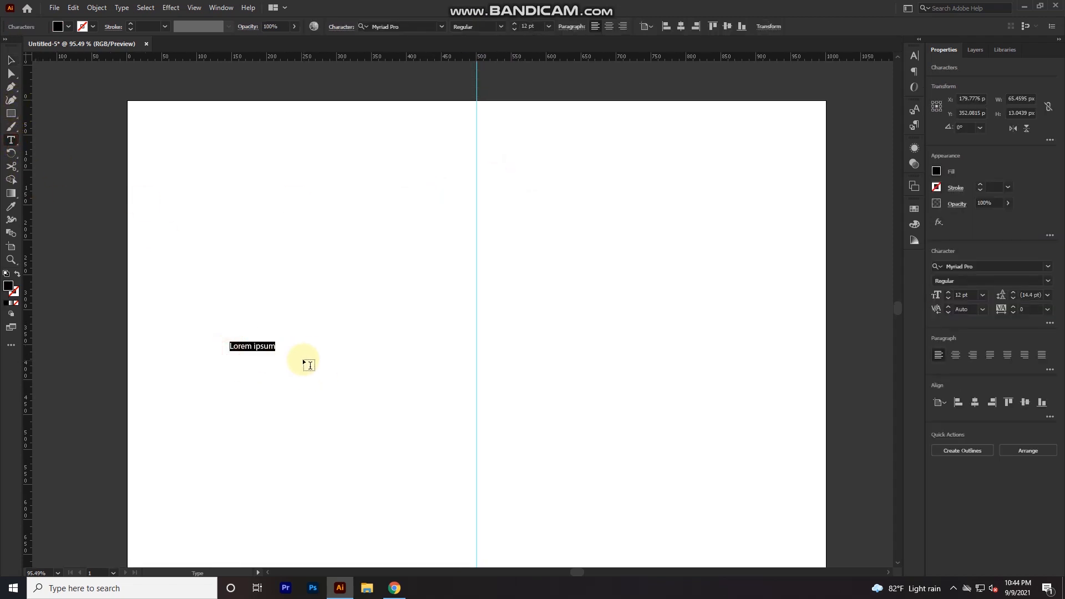
key("Escape")
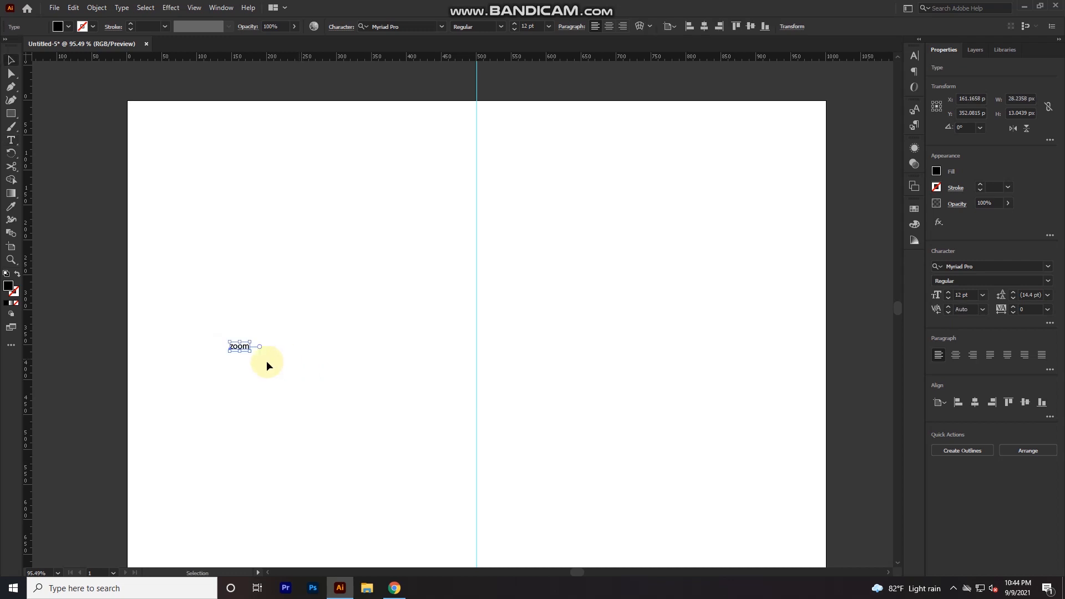
left_click_drag(248, 352, 365, 482)
left_click_drag(314, 355, 358, 368)
- Tighten the tracking of the "zoom" text to about -67
left_click(388, 26)
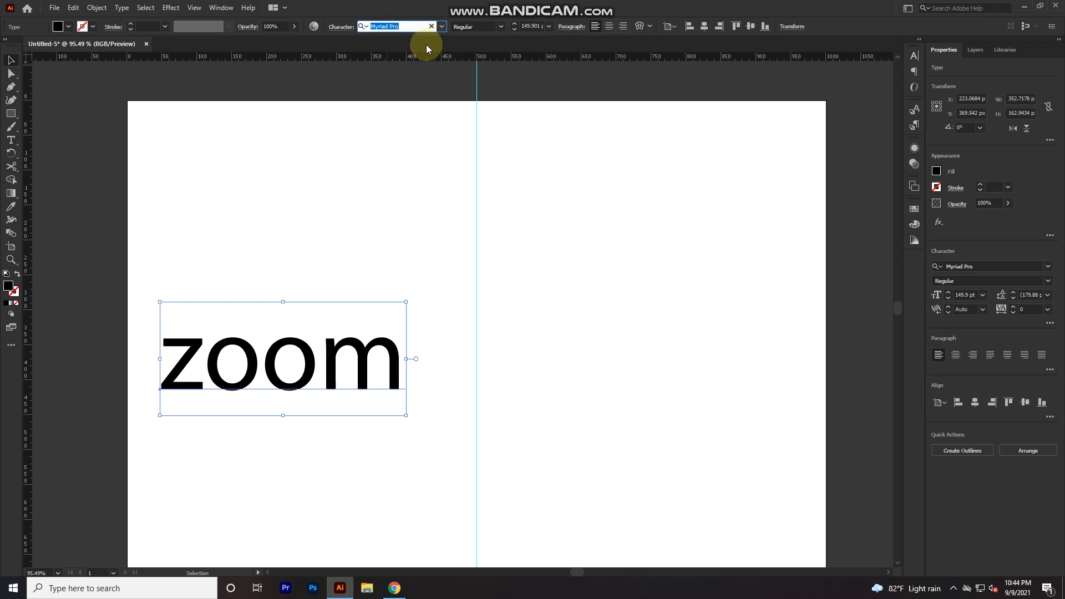
left_click(355, 353)
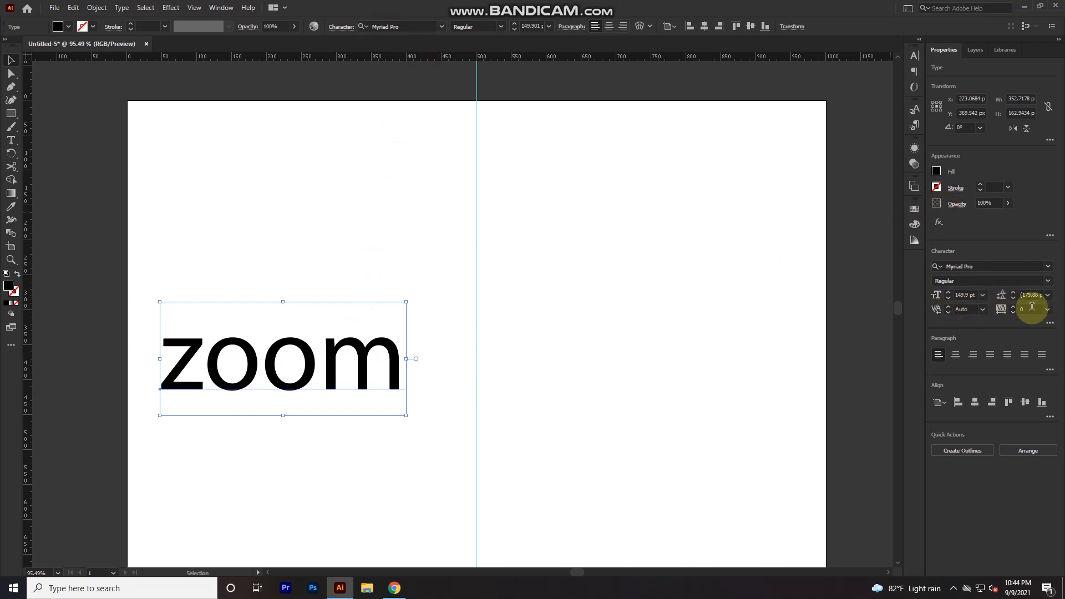
scroll(1043, 311, "down", 20)
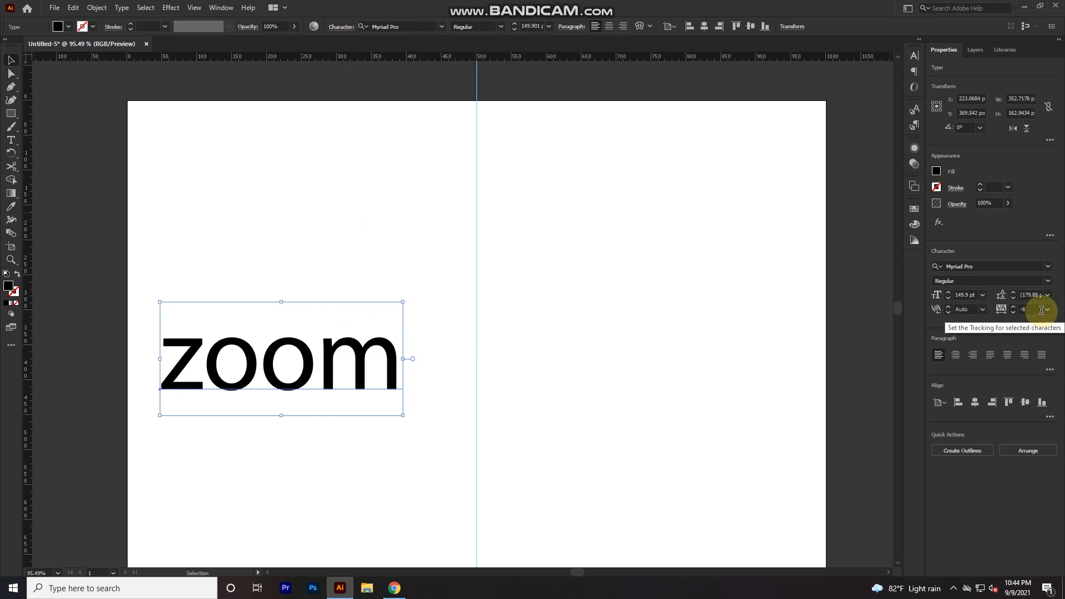
scroll(1039, 310, "down", 20)
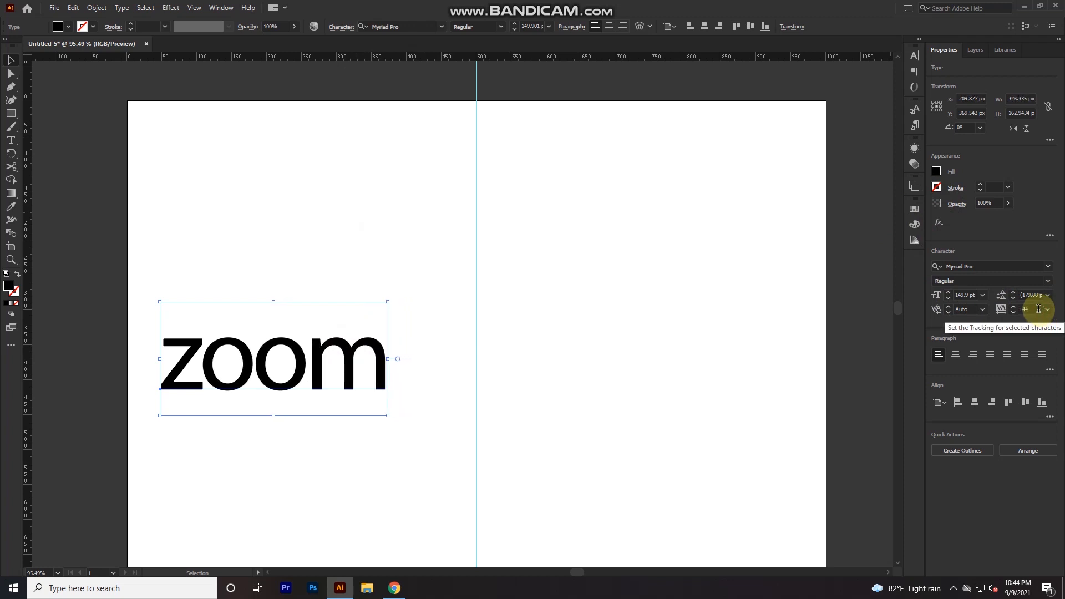
scroll(1039, 309, "up", 5)
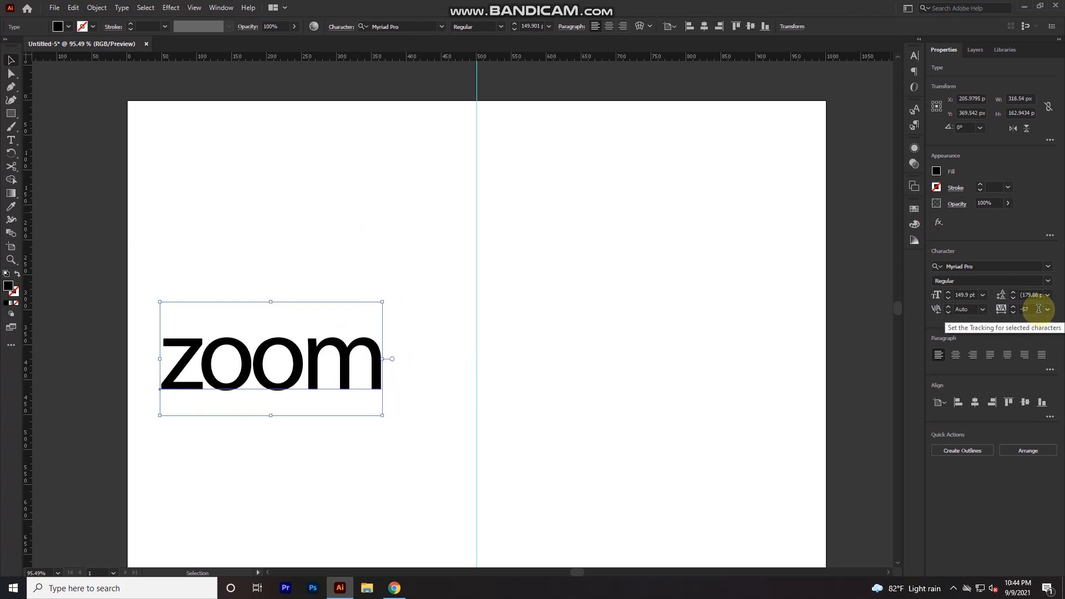
- Move the "zoom" text closer to the center guide and convert it to outlines
left_click(642, 333)
left_click_drag(375, 384, 559, 391)
key("ctrl+shift+o")
- Round the lower-left and top-right corners of the z's upper bar and the matching opposite corners of its lower bar, with a radius of about 7.6 px
scroll(418, 385, "up", 4)
scroll(560, 391, "up", 1)
left_click_drag(493, 393, 583, 367)
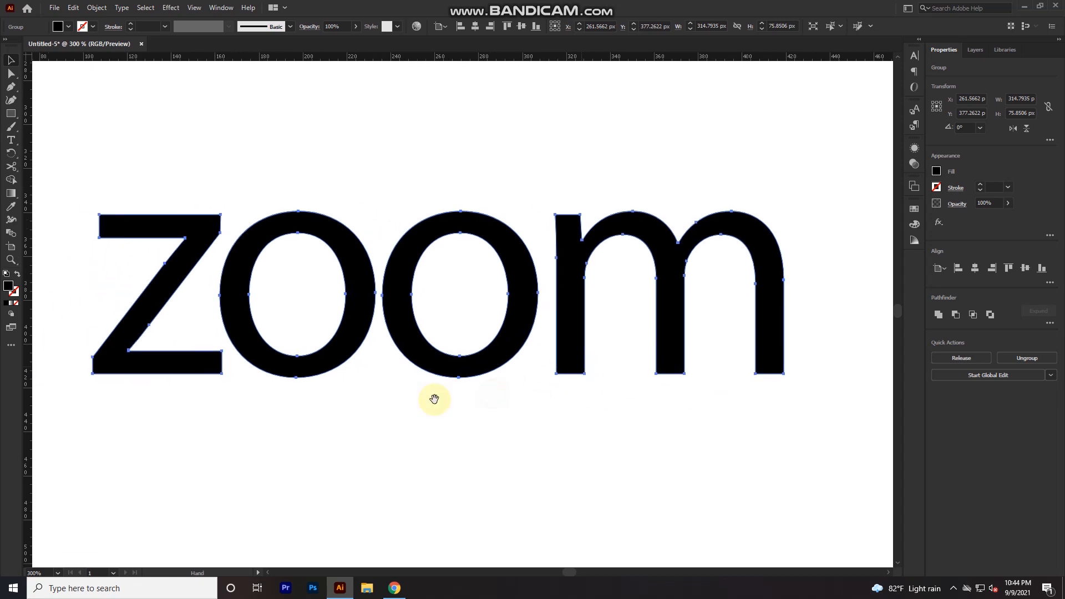
left_click(329, 443)
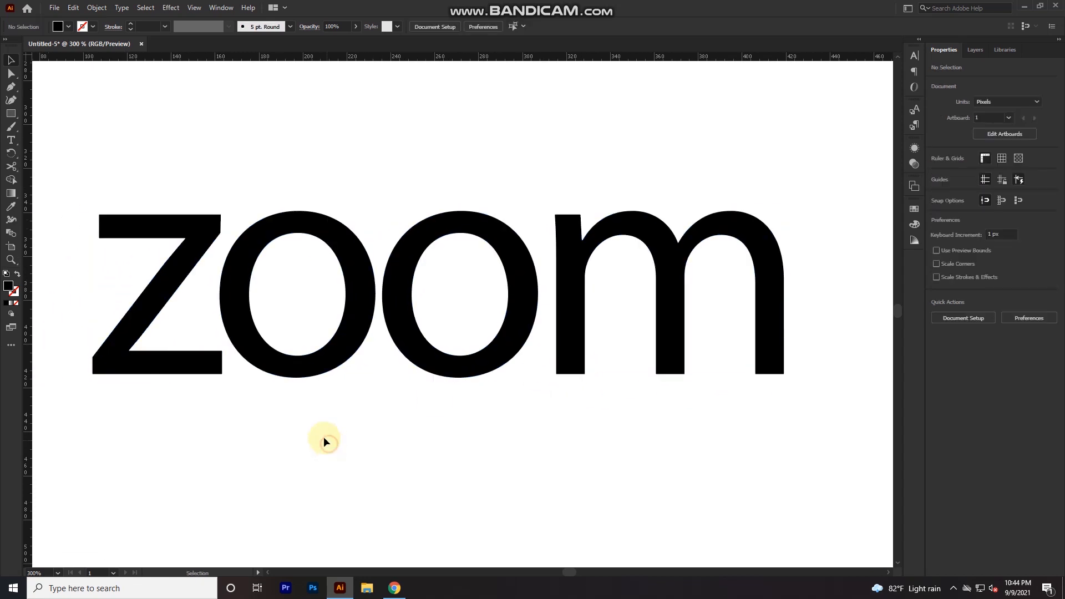
left_click(101, 239)
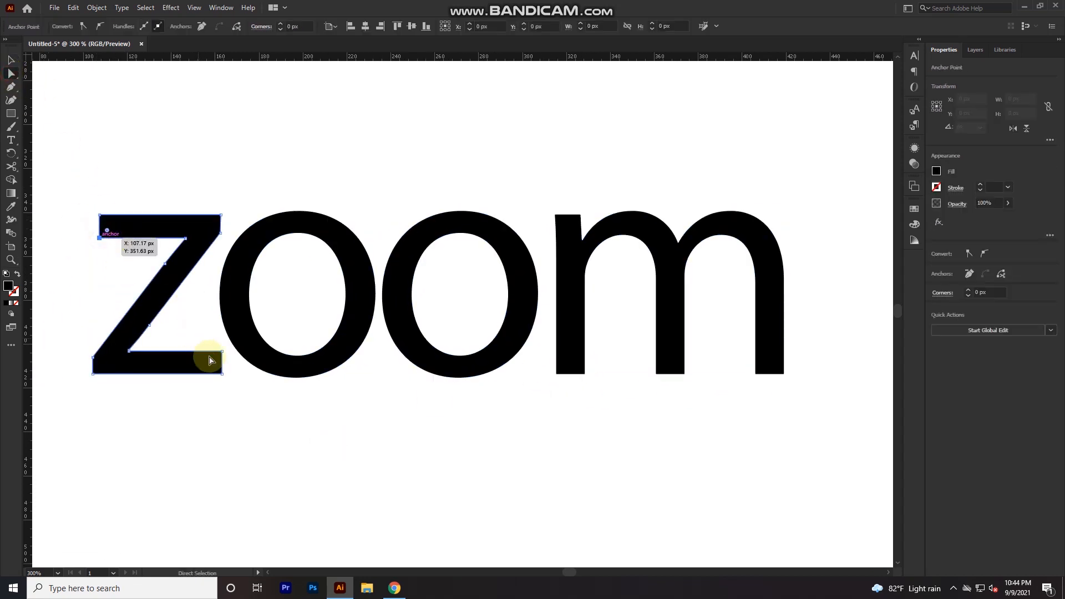
left_click(222, 353)
left_click(222, 218)
left_click(93, 376, "shift")
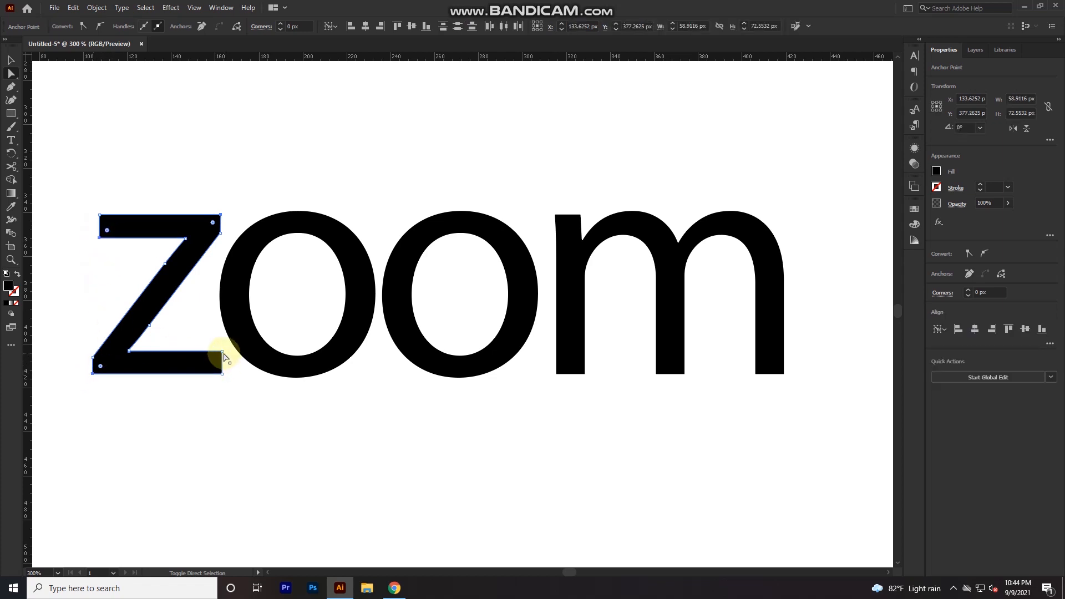
left_click_drag(215, 362, 140, 402)
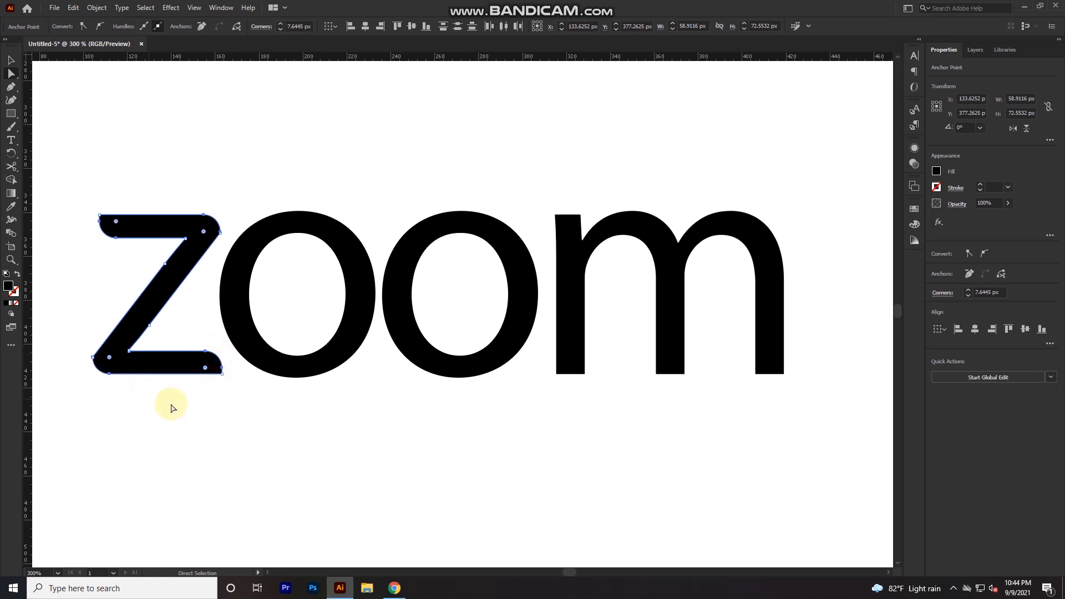
left_click(210, 420)
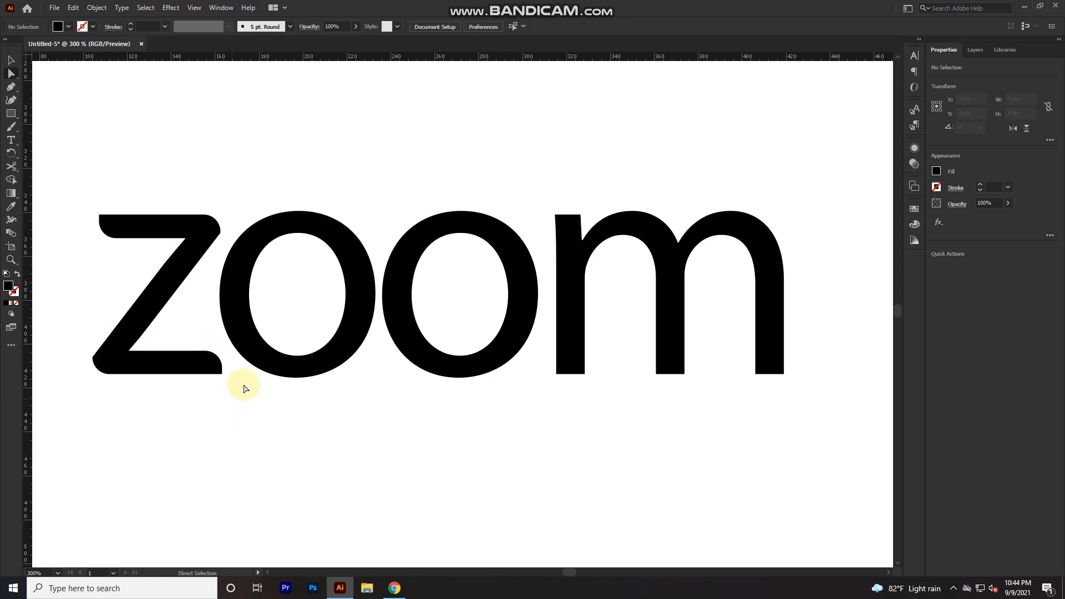
- Round the lower-left corners of the m's middle and last legs, plus the first leg's bottom-right and top-right corners, by about 12.9 px
left_click_drag(398, 408, 208, 448)
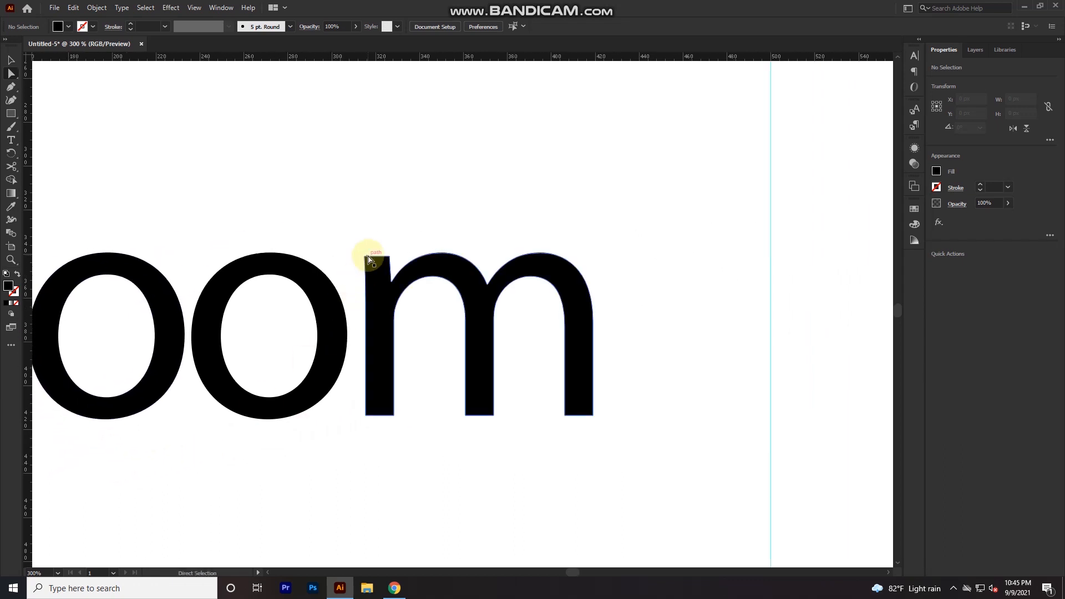
left_click(391, 258)
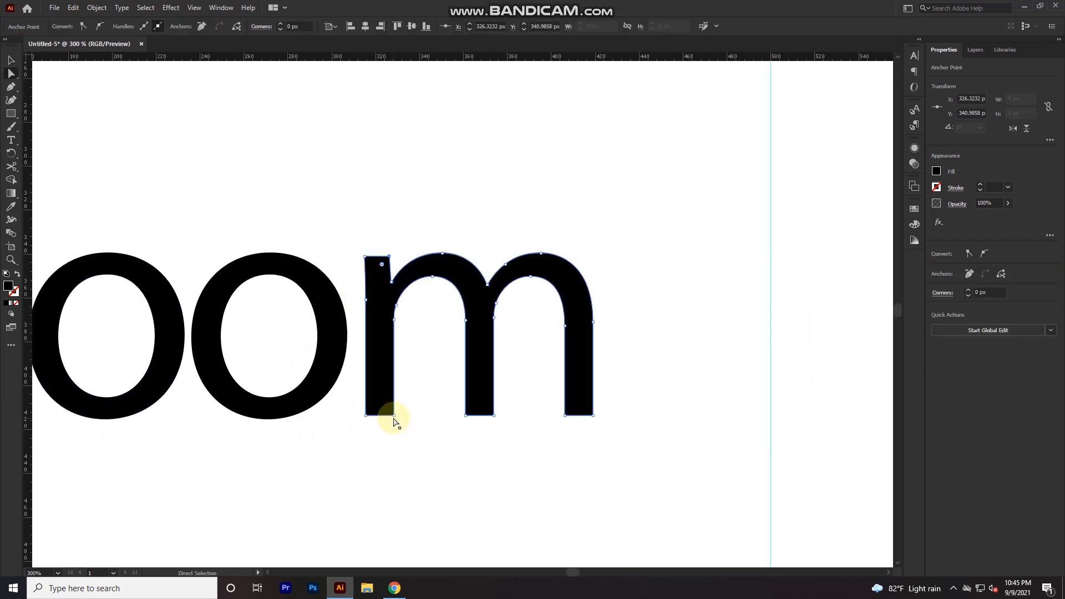
left_click(394, 415)
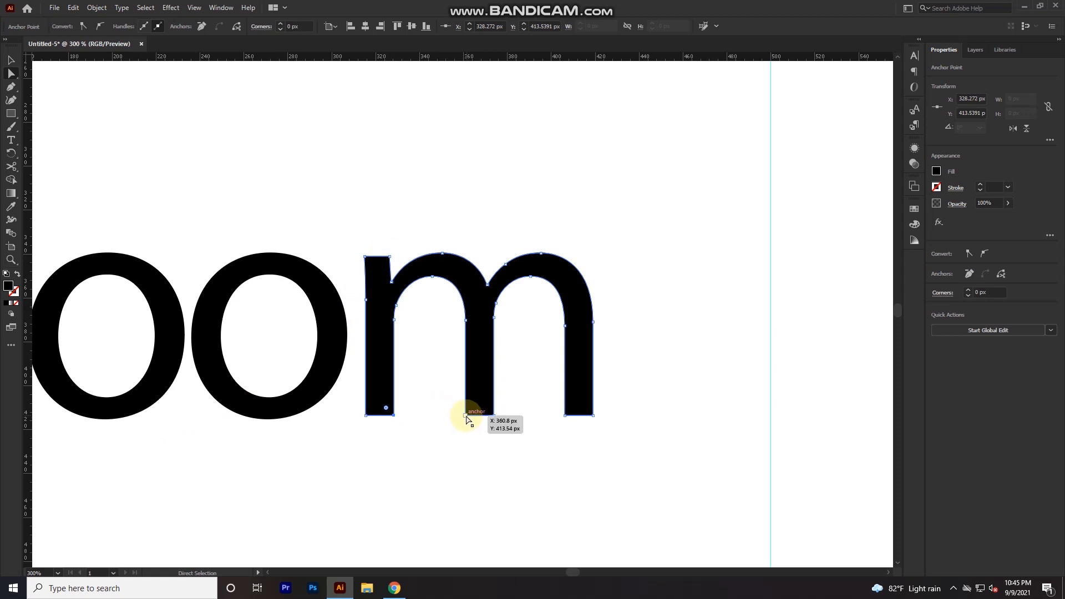
left_click(565, 416, "shift")
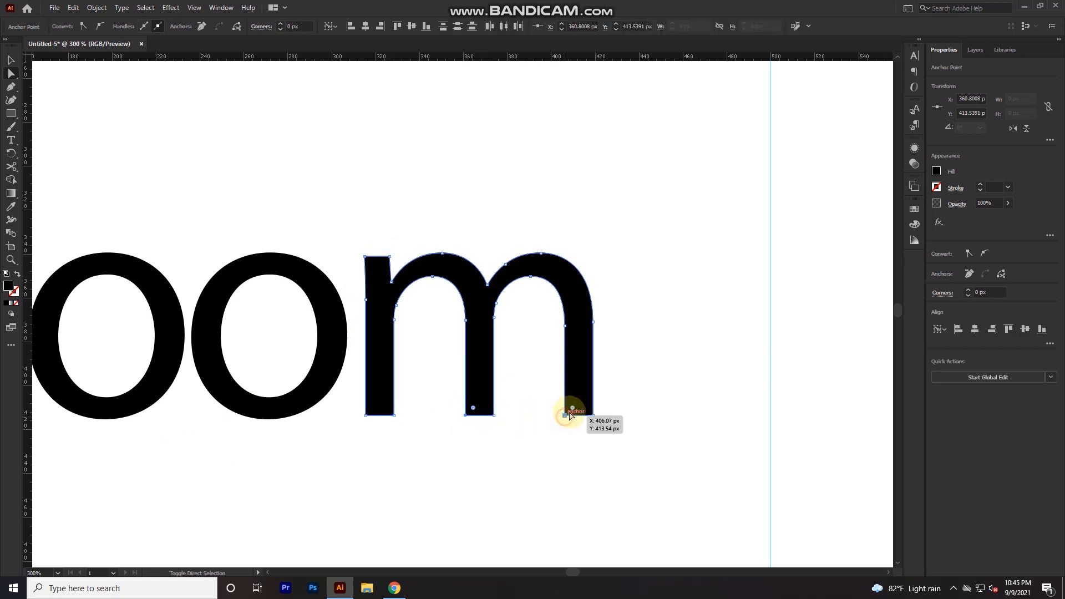
left_click_drag(573, 409, 647, 352)
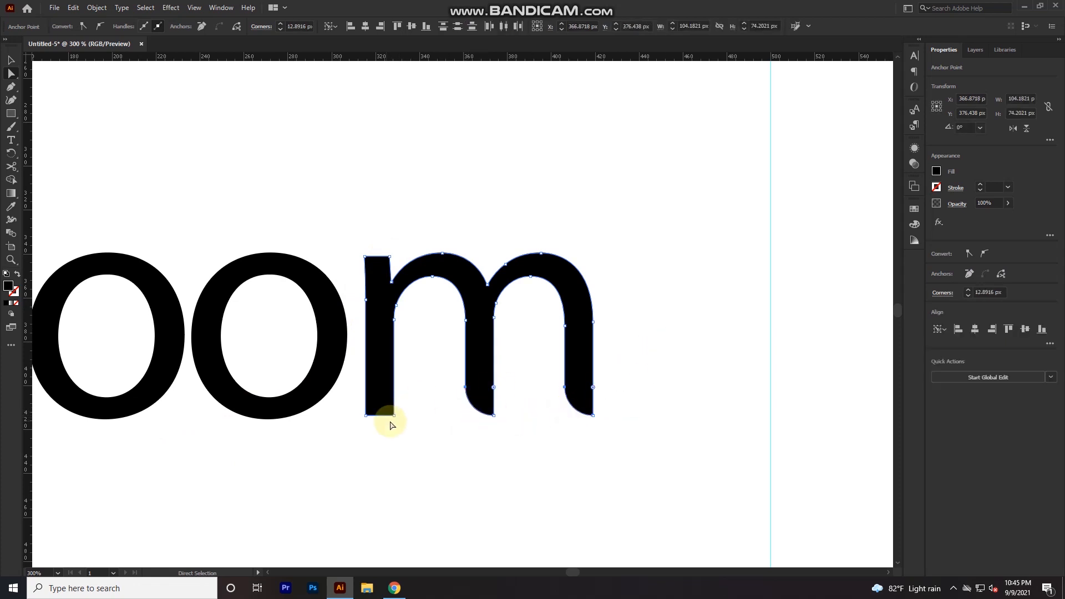
left_click(394, 416)
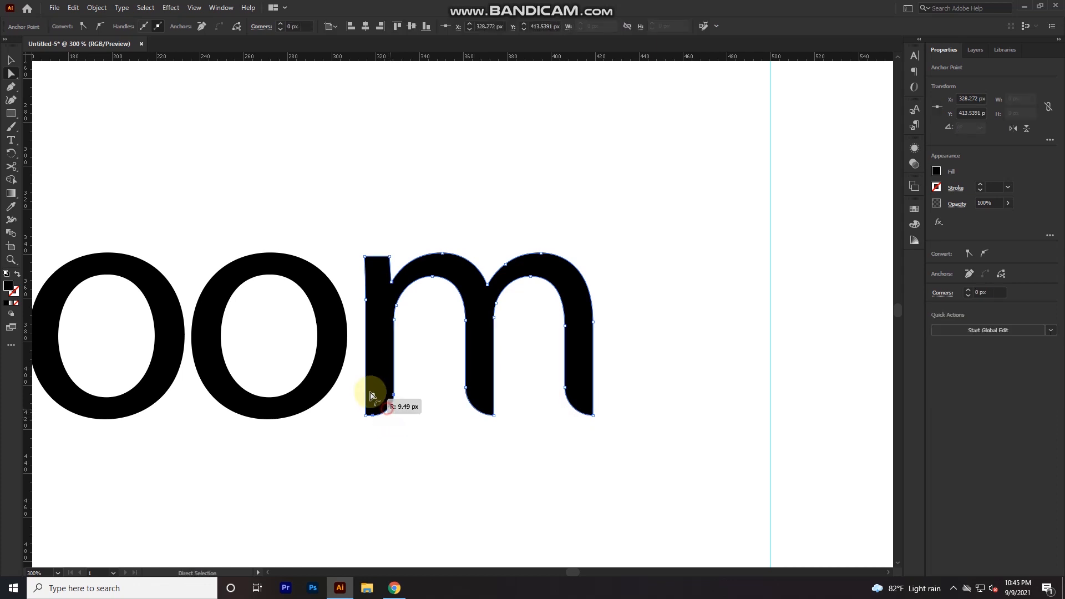
left_click(389, 257)
left_click(433, 191)
- Fill the "zoom" lettering with bright blue, using red 45 and green 140
scroll(435, 198, "down", 2)
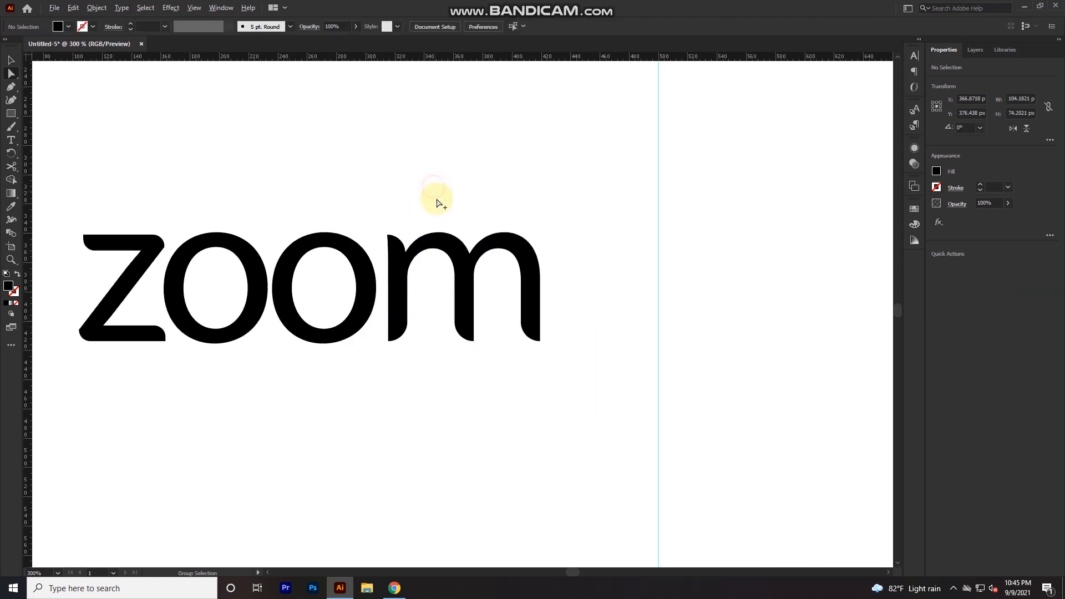
left_click_drag(380, 326, 396, 412)
key("v")
left_click(395, 344)
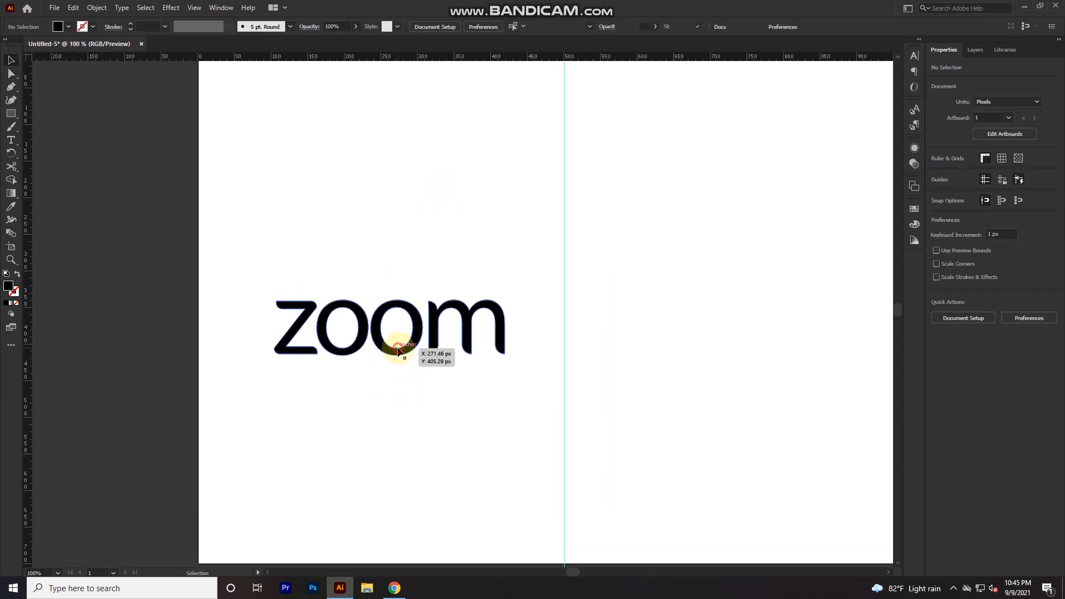
left_click(937, 171)
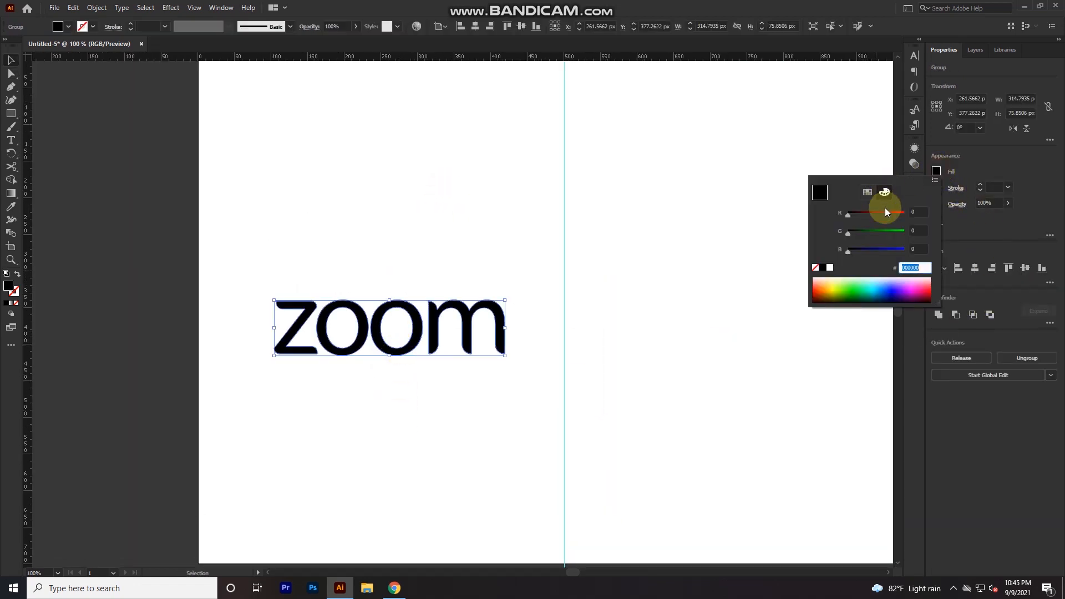
left_click(915, 212)
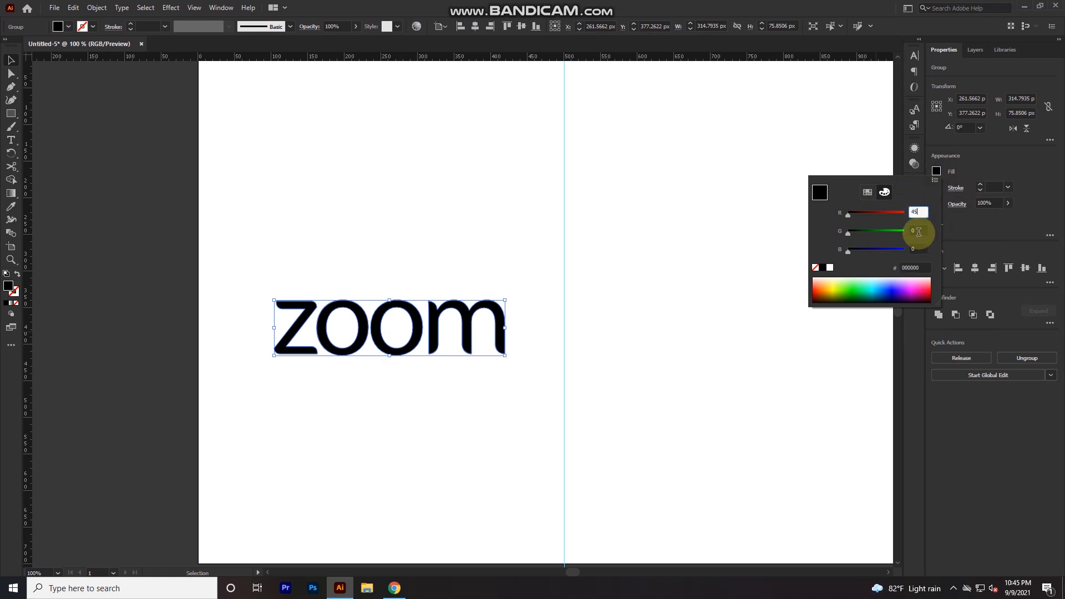
left_click(919, 232)
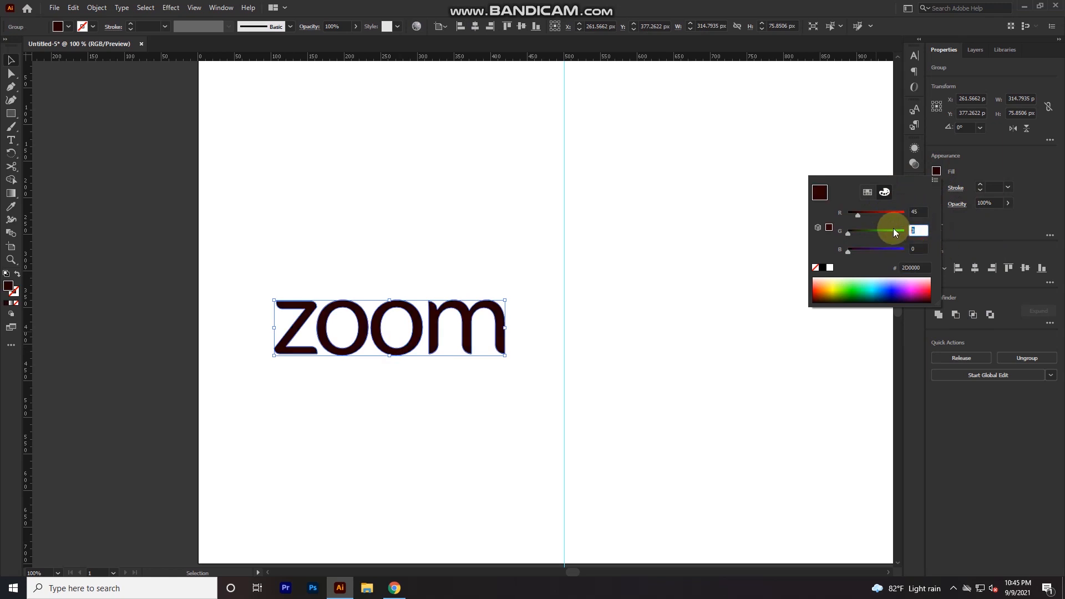
left_click(919, 248)
key("Return")
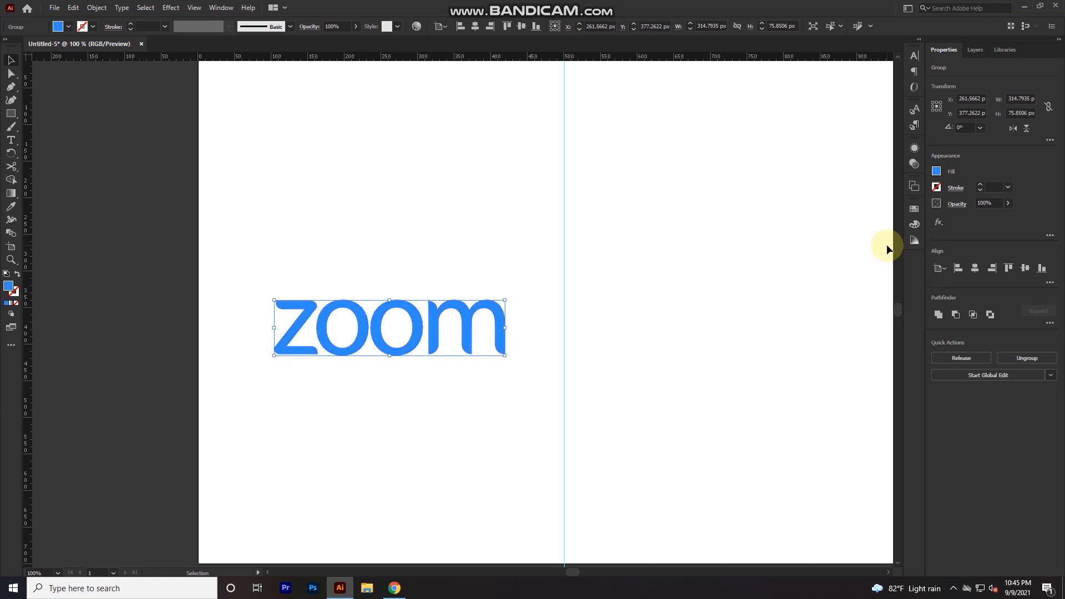
left_click(654, 275)
- Draw a blue circle about 232 px wide above the lettering and add a concentric copy reduced to about 217 px
left_click_drag(491, 291, 493, 370)
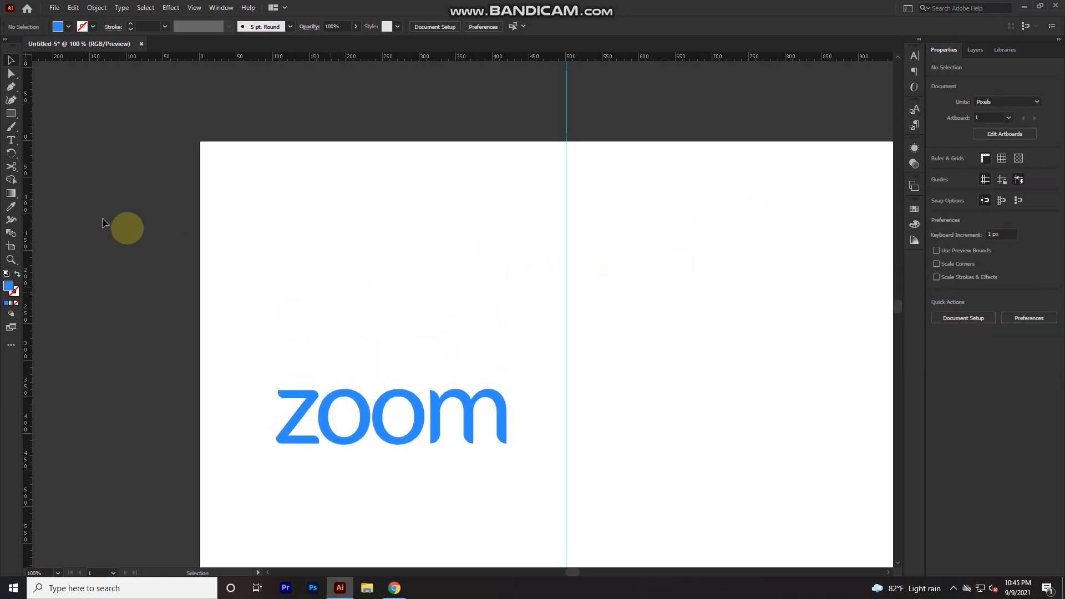
key("l")
left_click_drag(387, 296, 471, 361)
key("a")
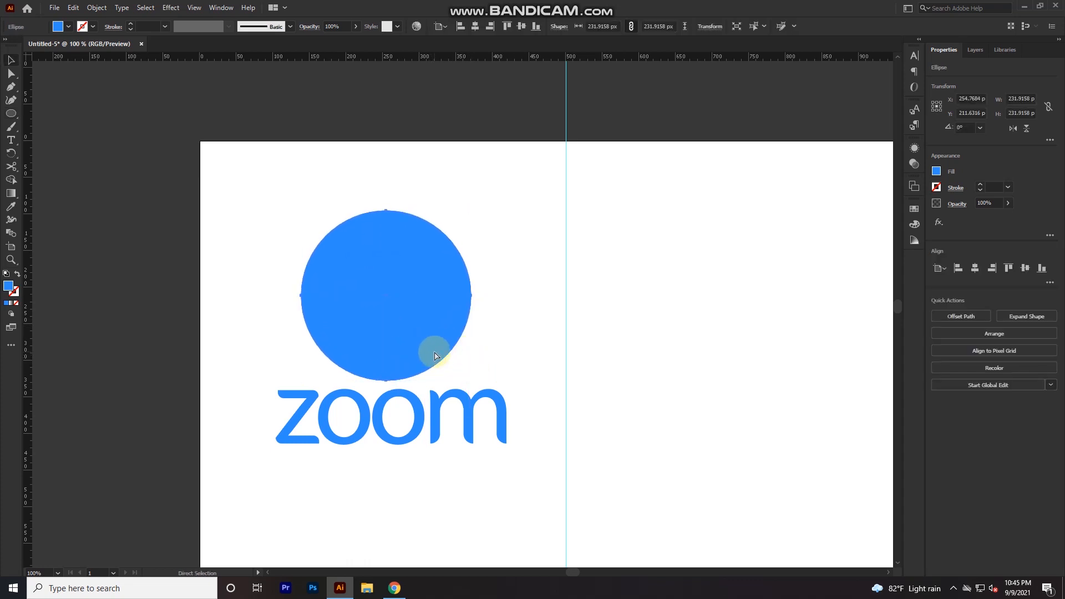
key("v")
left_click_drag(471, 380, 466, 377)
key("i")
left_click(501, 340)
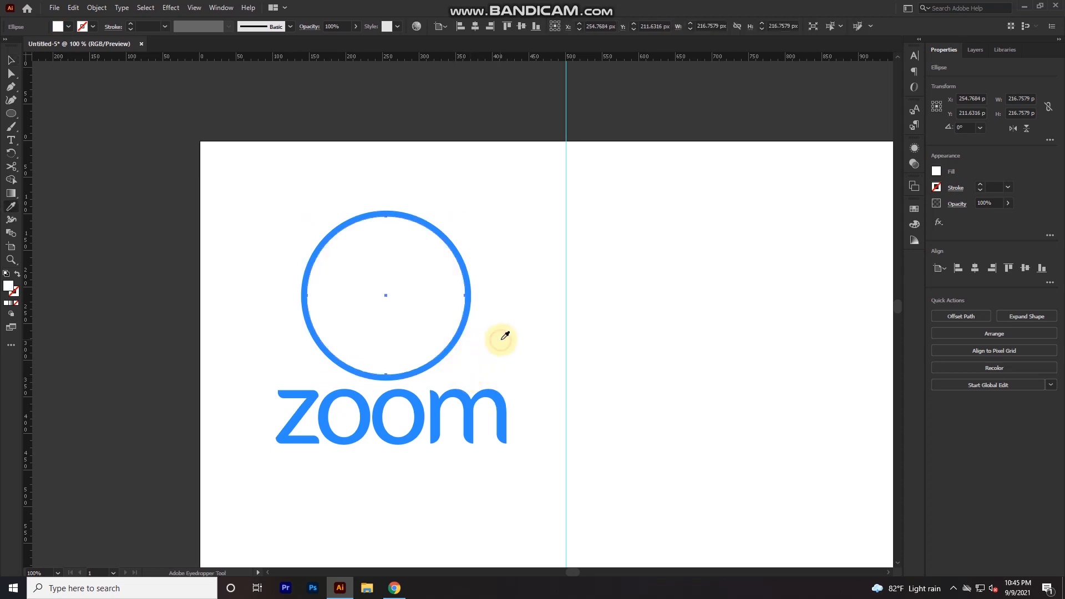
left_click(467, 331)
- Restore the inner circle's blue fill, make the outer circle white with a 0.1 pt outline, and group both circles
key("v")
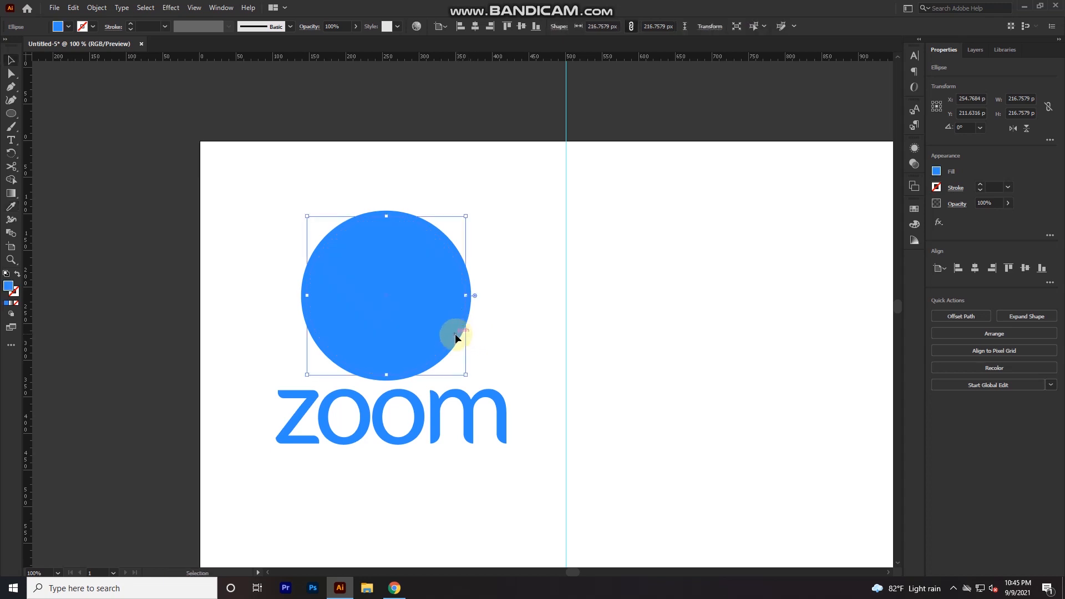
left_click(455, 349)
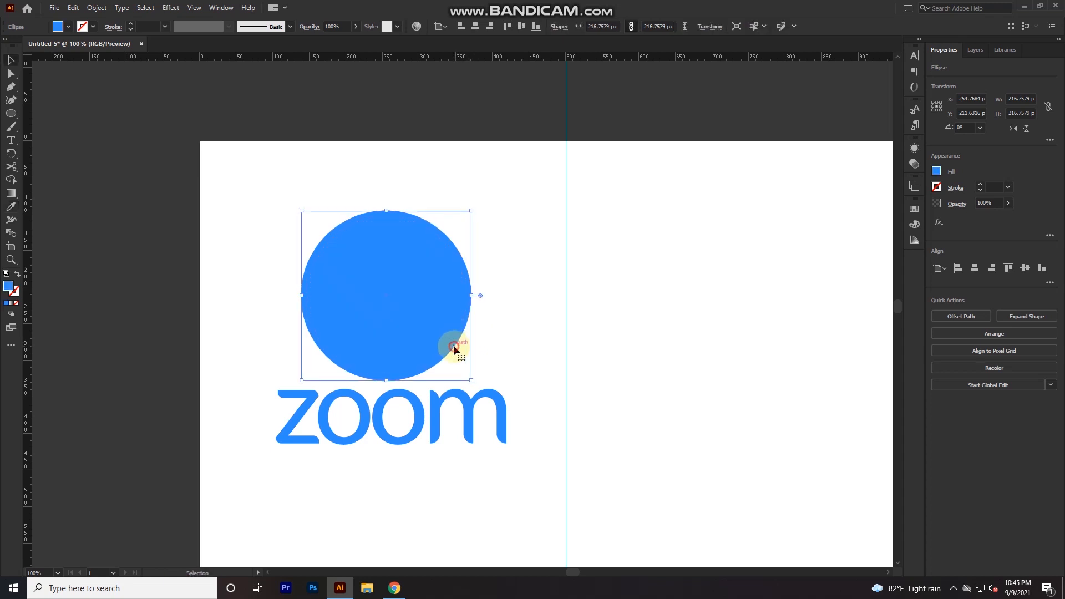
left_click(496, 342)
left_click(144, 21)
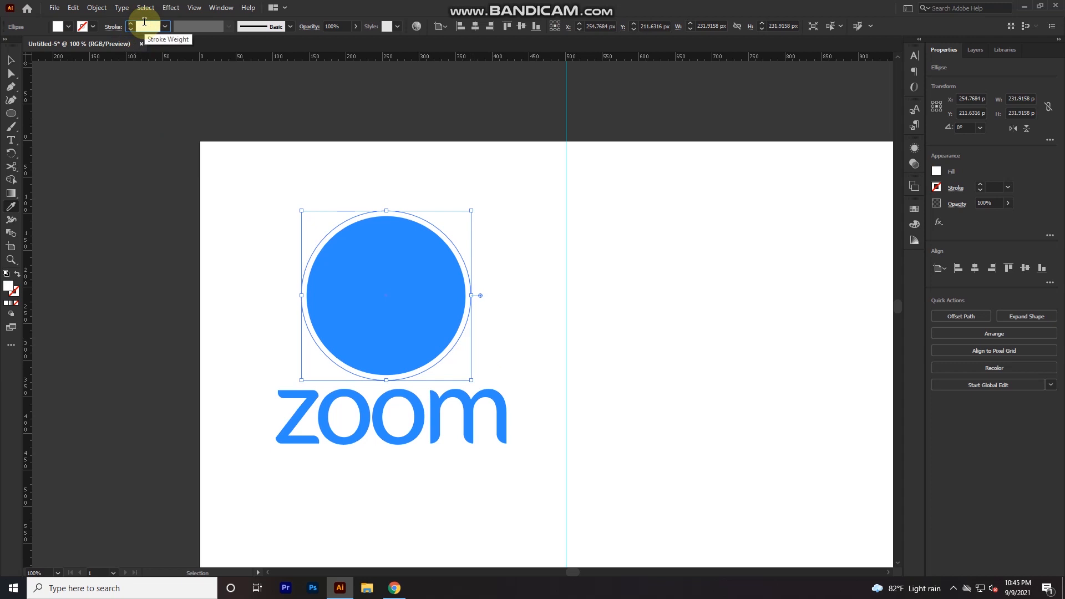
type(".1")
key("Return")
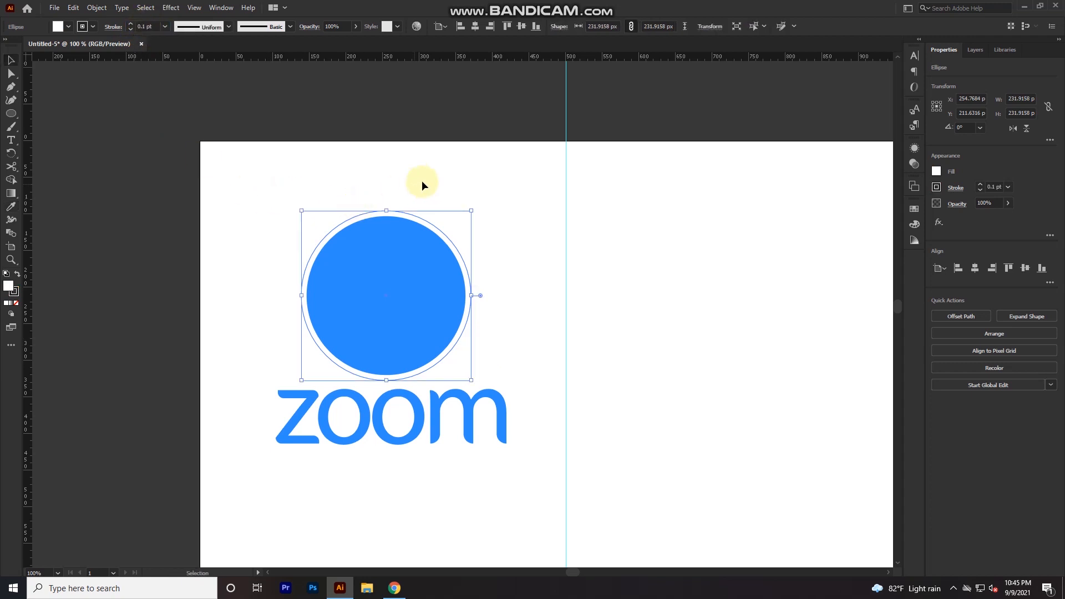
left_click(424, 181)
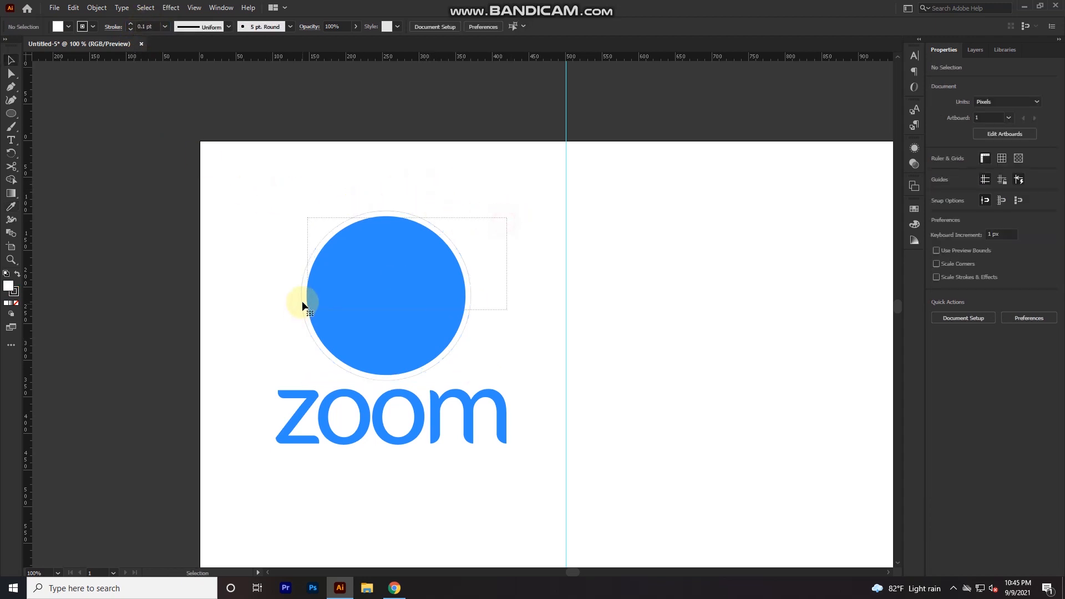
left_click_drag(302, 302, 306, 299)
key("ctrl+g")
- Draw a white rectangle about 115 x 63 px inside the circle and place a copy beside it, narrowed to about 37 px
scroll(393, 310, "up", 1)
key("space")
left_click_drag(331, 340, 385, 377)
scroll(408, 360, "up", 1)
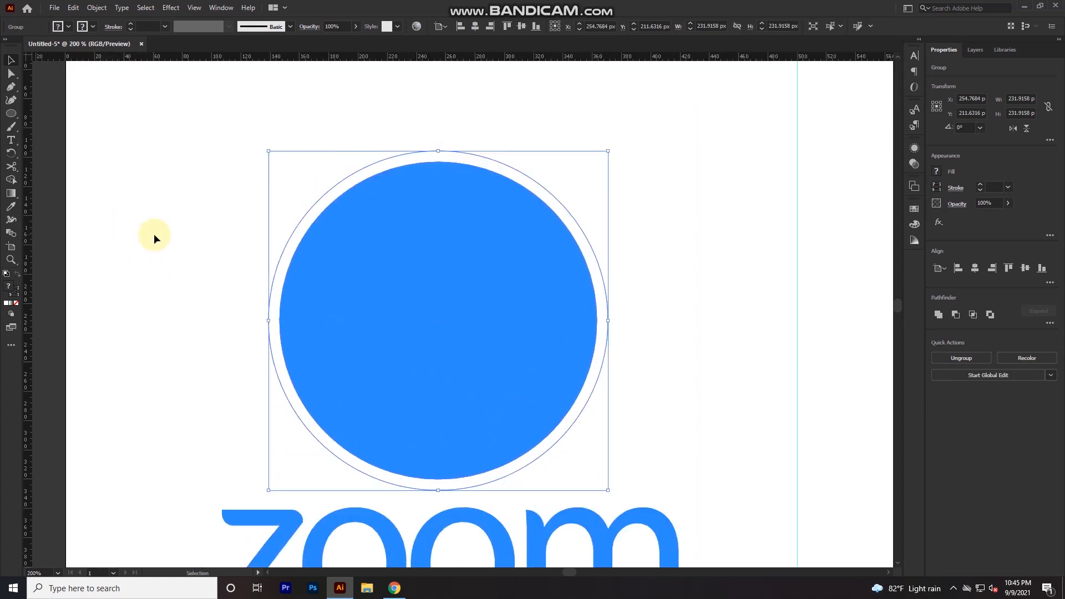
key("m")
left_click_drag(324, 281, 489, 369)
key("v")
left_click_drag(404, 351, 554, 352)
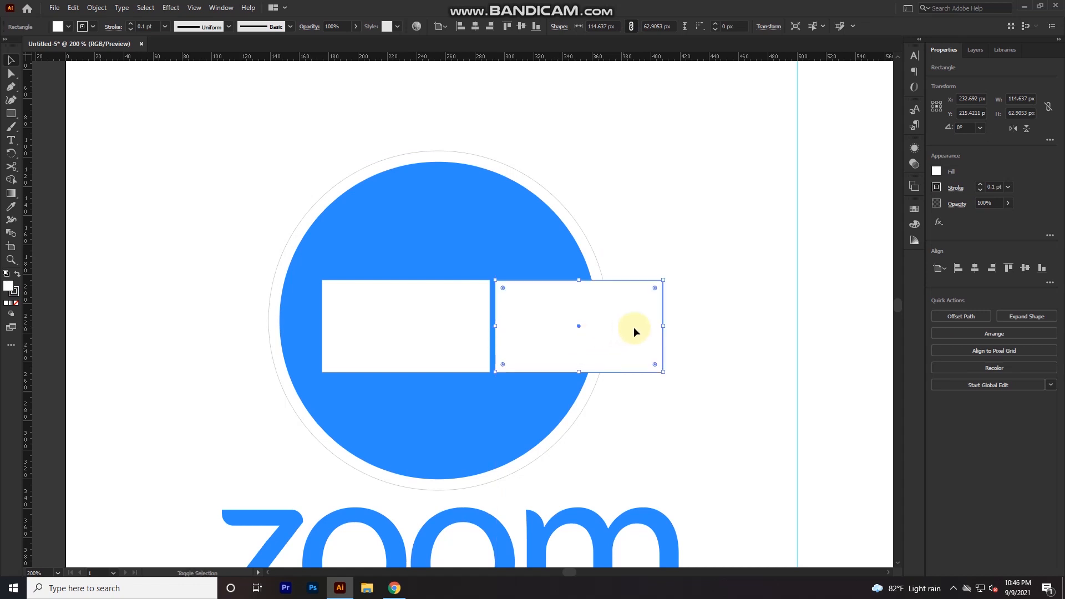
left_click_drag(667, 327, 550, 325)
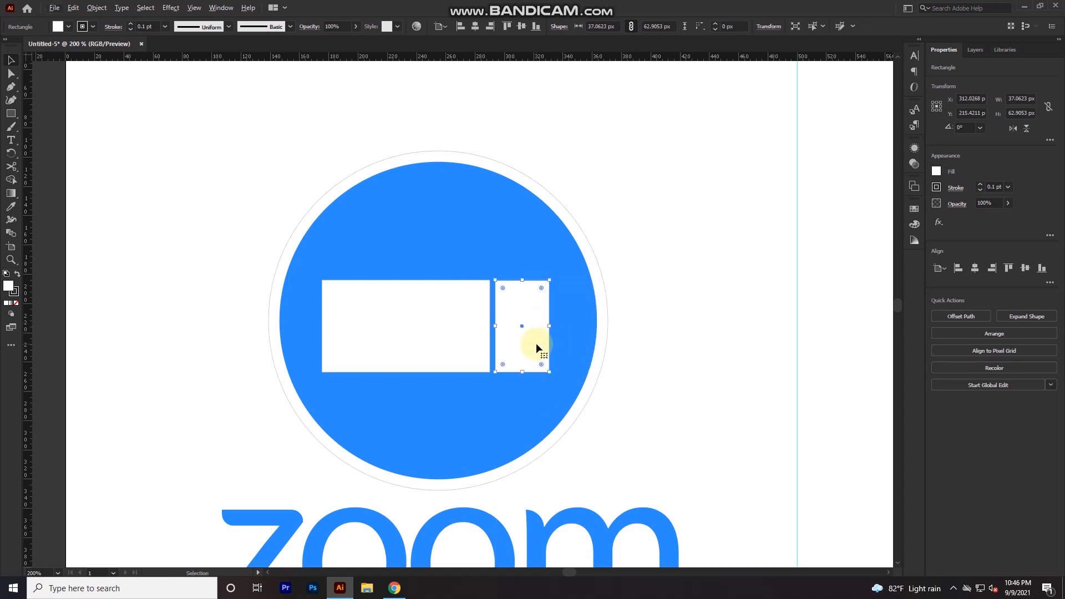
- Turn the narrow rectangle into a trapezoid by pulling its left corners in to a helper copy about 25 px high
left_click_drag(523, 280, 497, 307)
key("a")
mouse_move(496, 376)
left_mouse_down()
mouse_move(496, 344)
mouse_move(492, 359)
left_mouse_up()
scroll(551, 358, "up", 2)
- Round the trapezoid's upper-right and lower-right corners by about 2.6 px
left_click(513, 388)
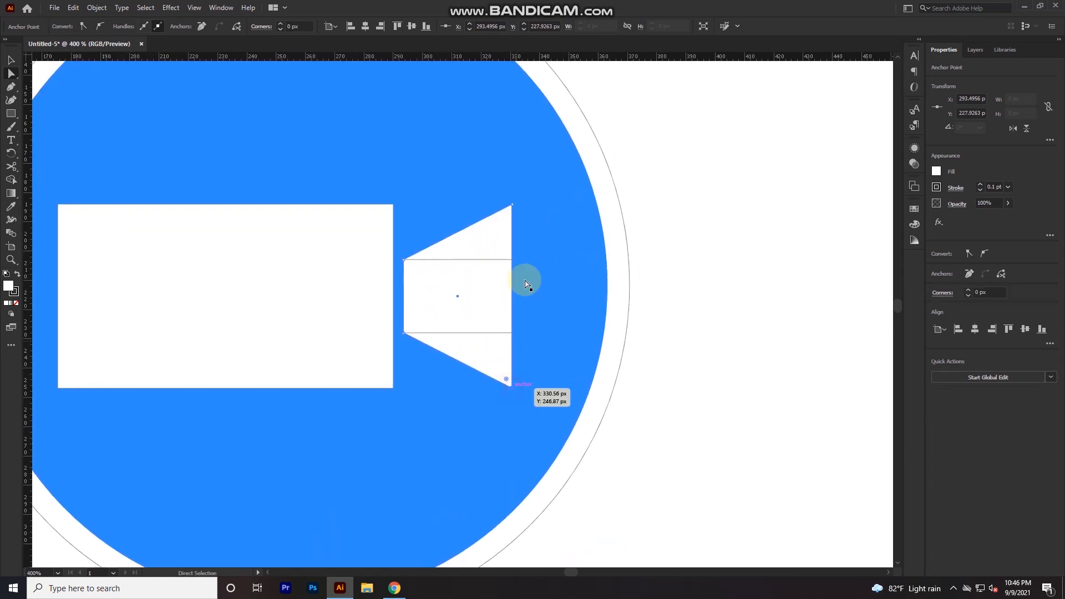
left_click(512, 206)
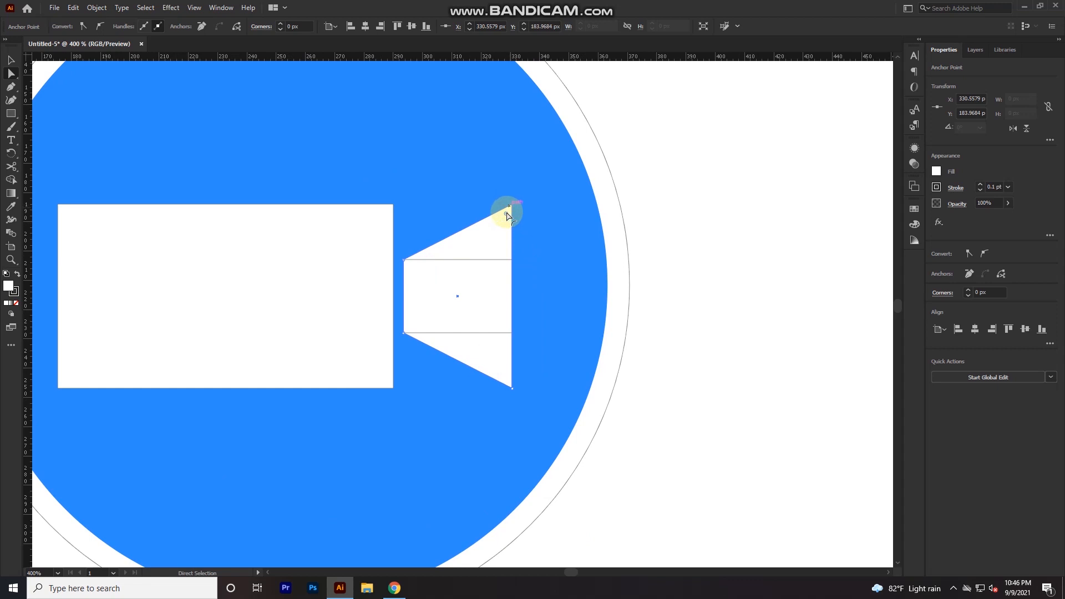
left_click_drag(507, 215, 505, 222)
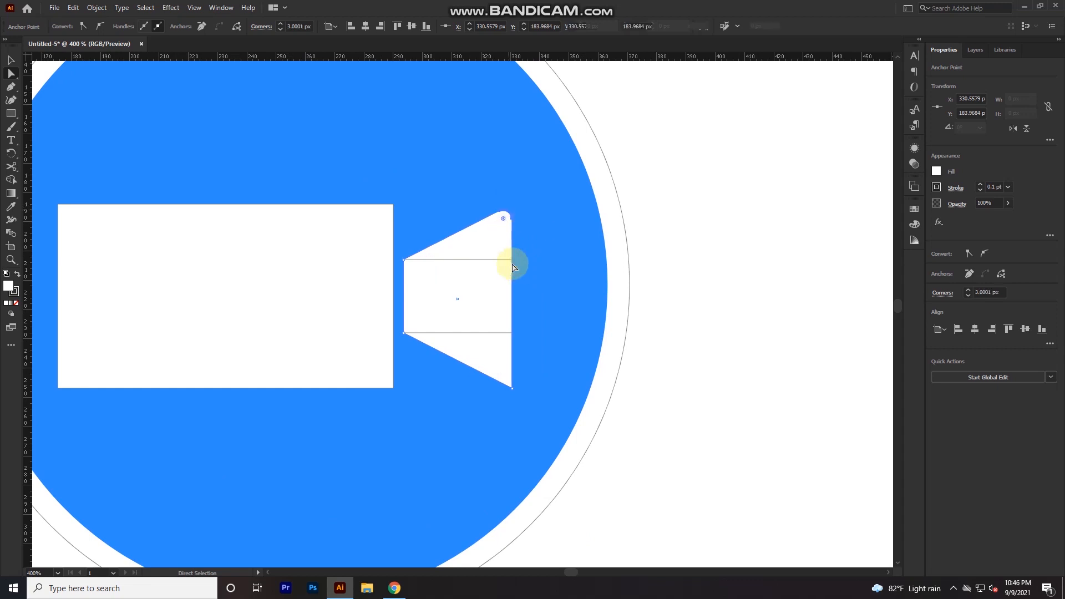
key("ctrl+z")
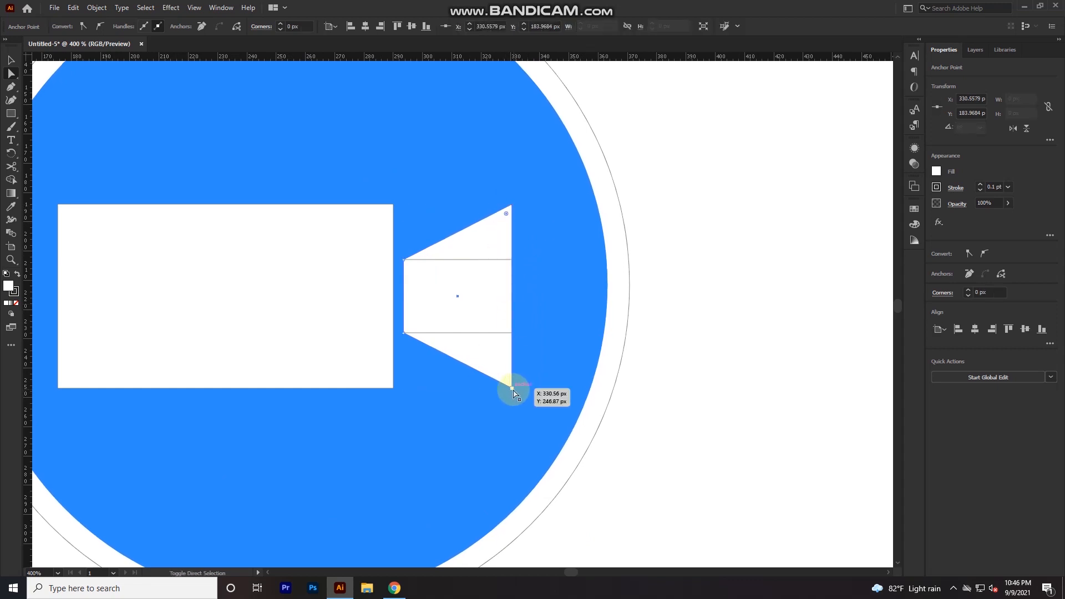
left_click(513, 387, "shift")
left_click_drag(506, 374, 505, 376)
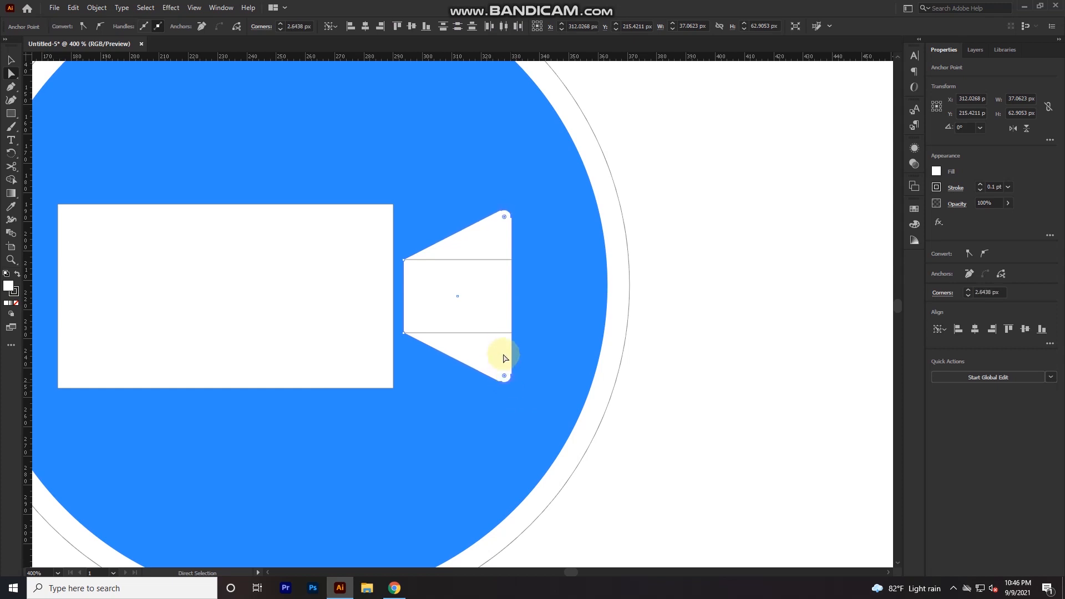
- Narrow the trapezoid to about 27 px wide and delete the helper rectangle over it
key("v")
left_click_drag(511, 297, 483, 298)
left_click(500, 313)
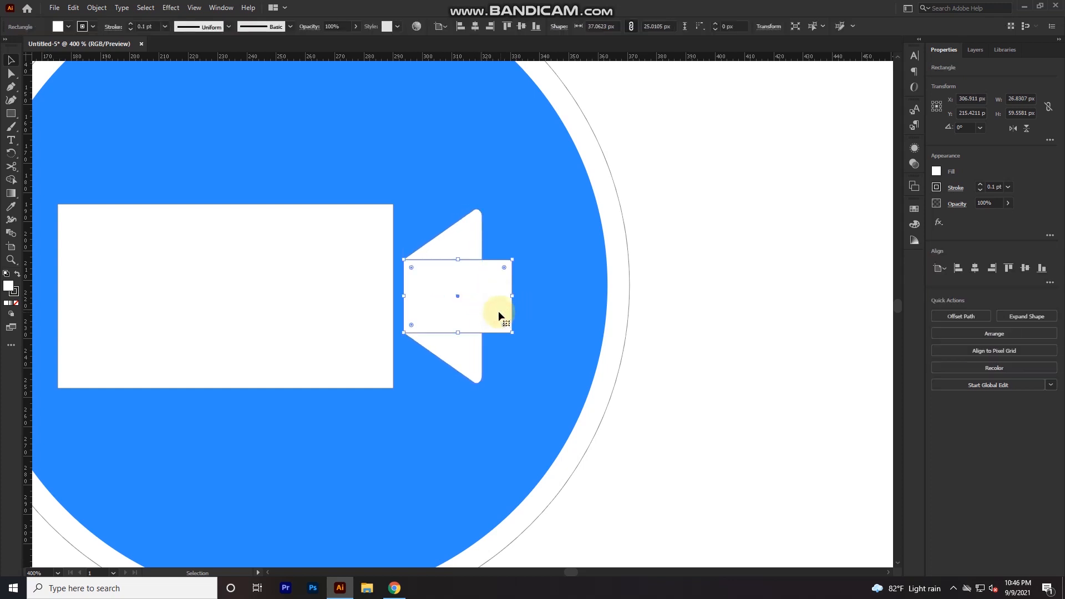
key("Delete")
- Remove the outline from the trapezoid and the large white rectangle
left_click(452, 315)
left_click(329, 307, "shift")
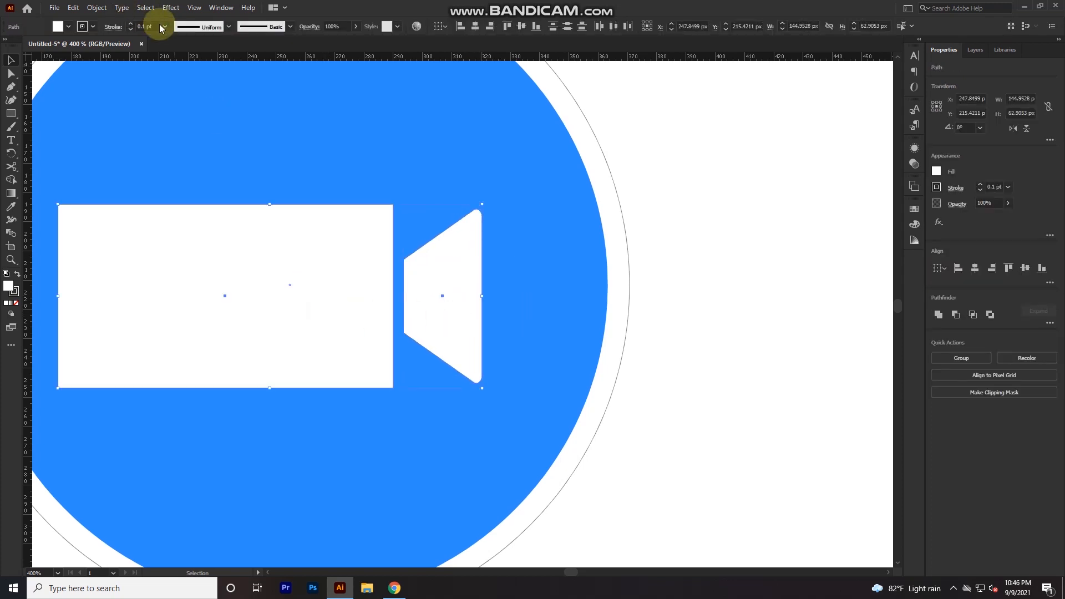
left_click(740, 239)
- Round the large rectangle's upper-right and lower-left corners by about 14 px to form the camera body
left_click(369, 228)
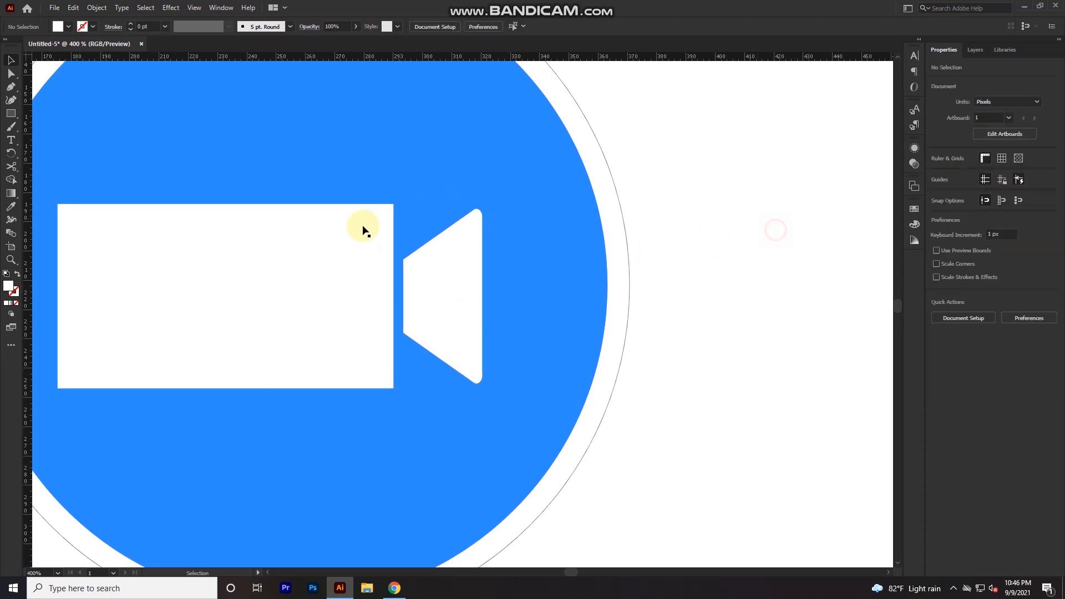
key("a")
left_click(393, 210)
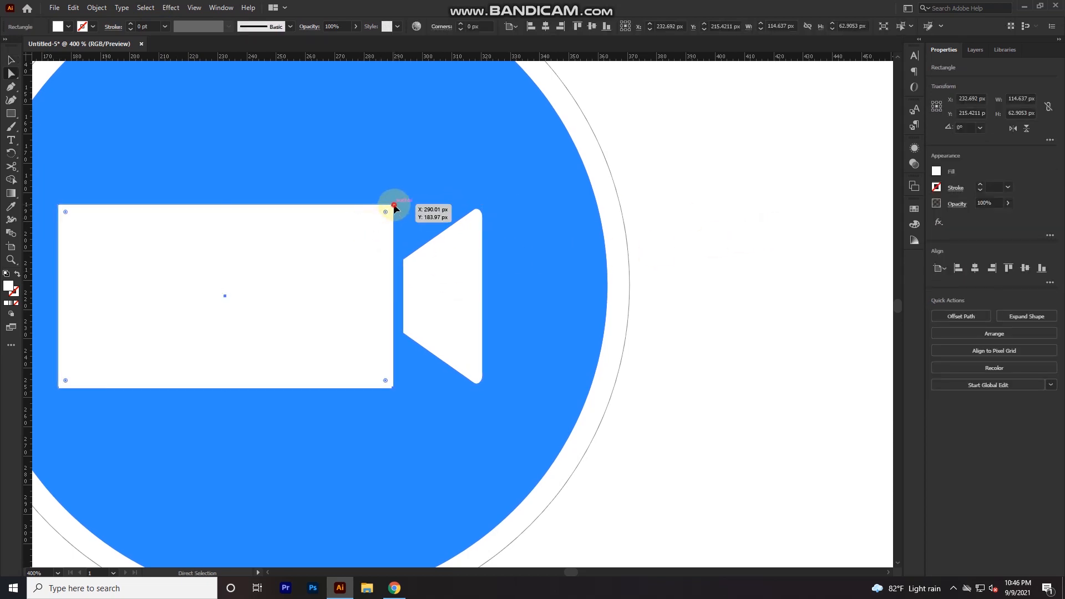
left_click_drag(65, 382, 96, 350)
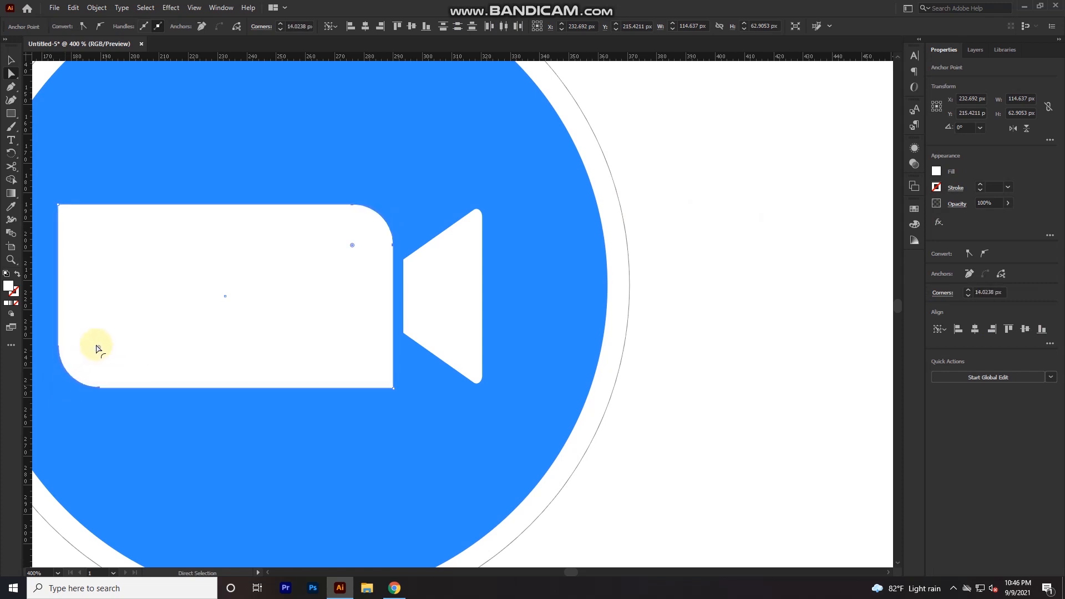
left_click(724, 348)
- Place horizontal guides along the top and bottom edges of the camera body
key("v")
scroll(312, 256, "up", 2)
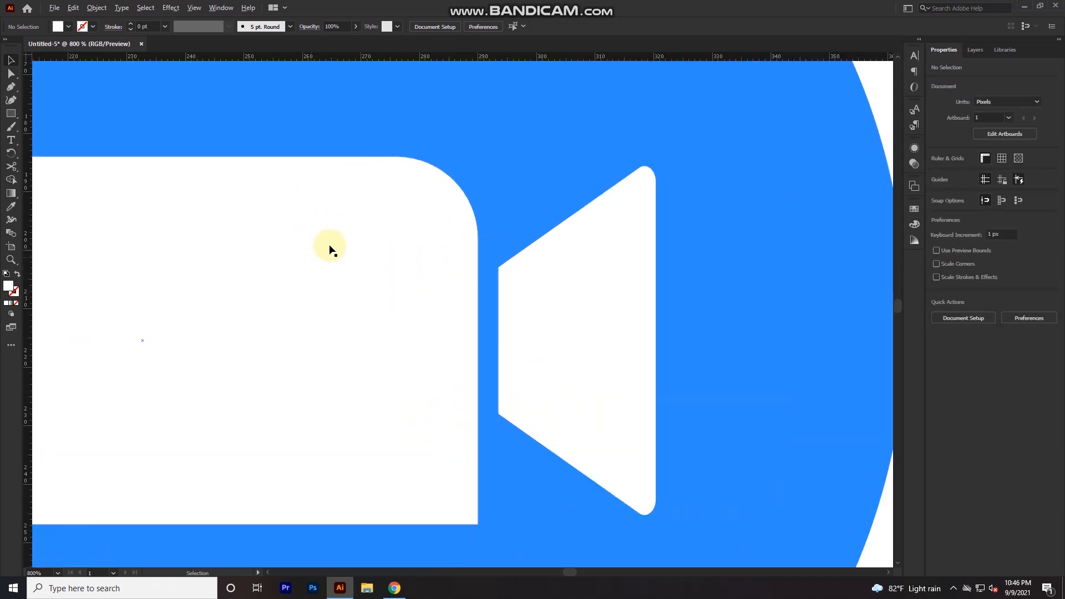
left_click_drag(413, 146, 399, 156)
left_click_drag(446, 57, 409, 526)
- Fit the trapezoid lens between the two horizontal guides at about 28.5 x 63.3 px, and delete both guides
left_click_drag(634, 423, 632, 415)
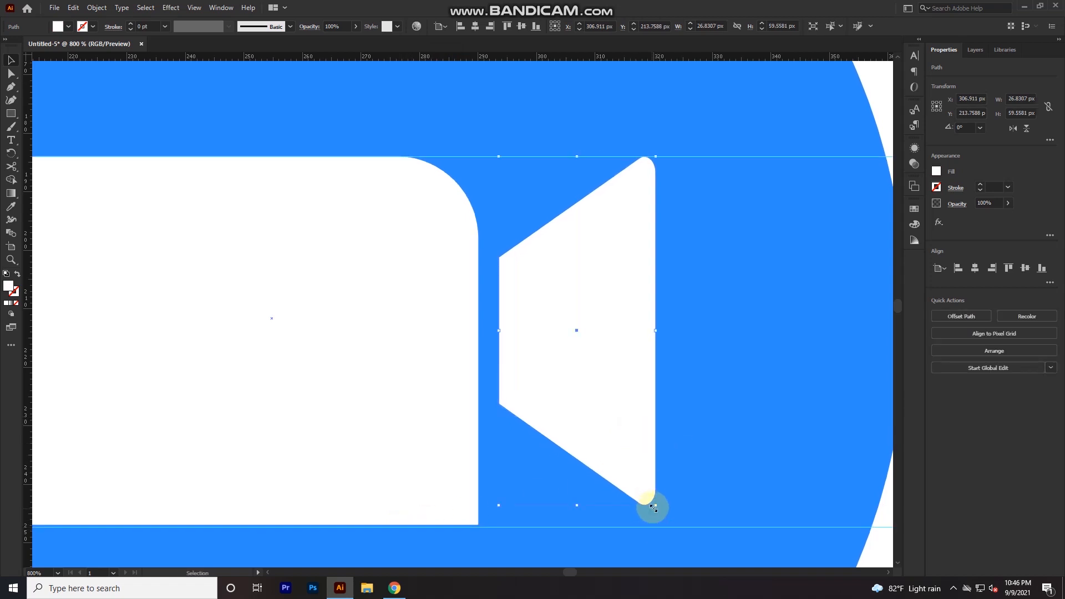
left_click_drag(656, 507, 670, 529)
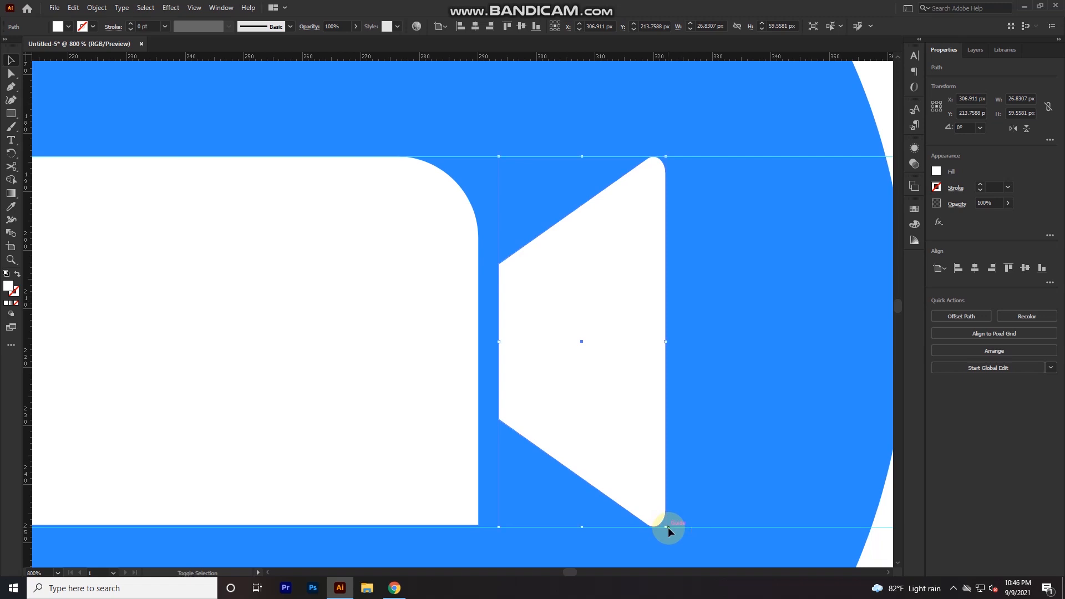
scroll(669, 528, "down", 2)
left_click_drag(608, 484, 462, 398)
left_click(751, 359)
scroll(535, 367, "down", 2)
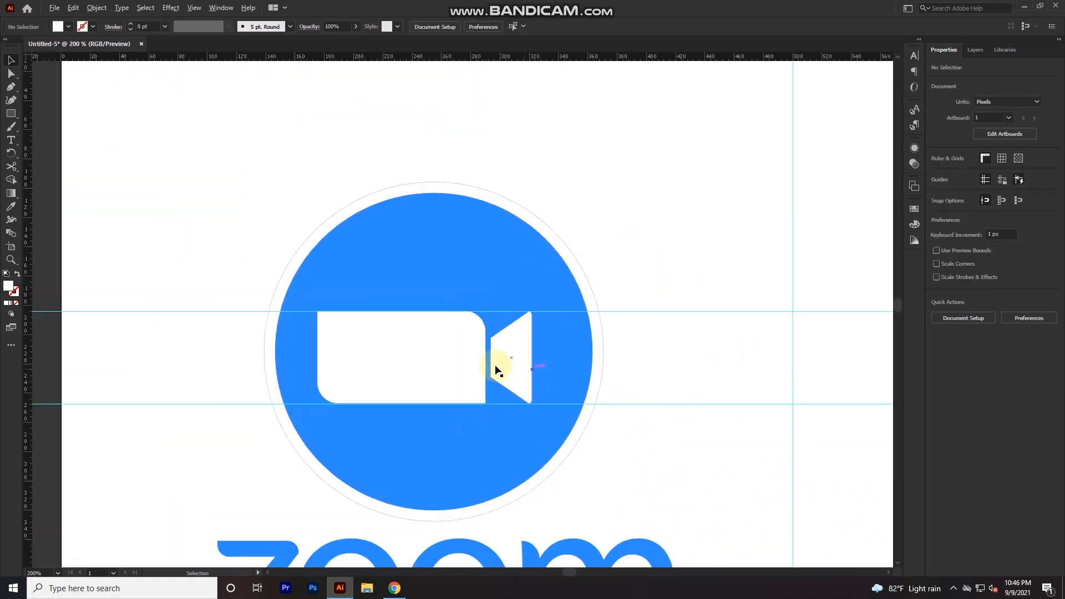
left_click_drag(691, 292, 682, 444)
key("Delete")
- Group the camera body with its lens and center the camera and the circles on each other horizontally and vertically
left_click(503, 358)
left_click(422, 359, "shift")
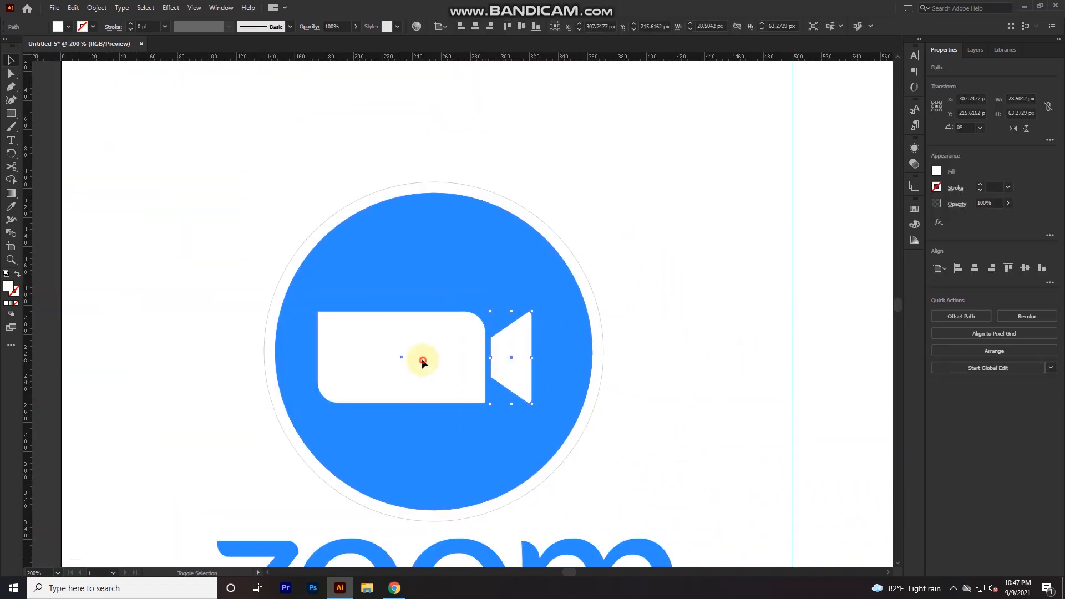
key("v")
left_click(661, 347)
left_click_drag(654, 290, 347, 424)
left_click(477, 27)
left_click(522, 27)
key("ctrl+g")
- Enlarge the camera to about 159 px wide inside the circle and group it with the circles
left_click(697, 385)
left_click(490, 354)
left_click_drag(537, 401, 548, 414)
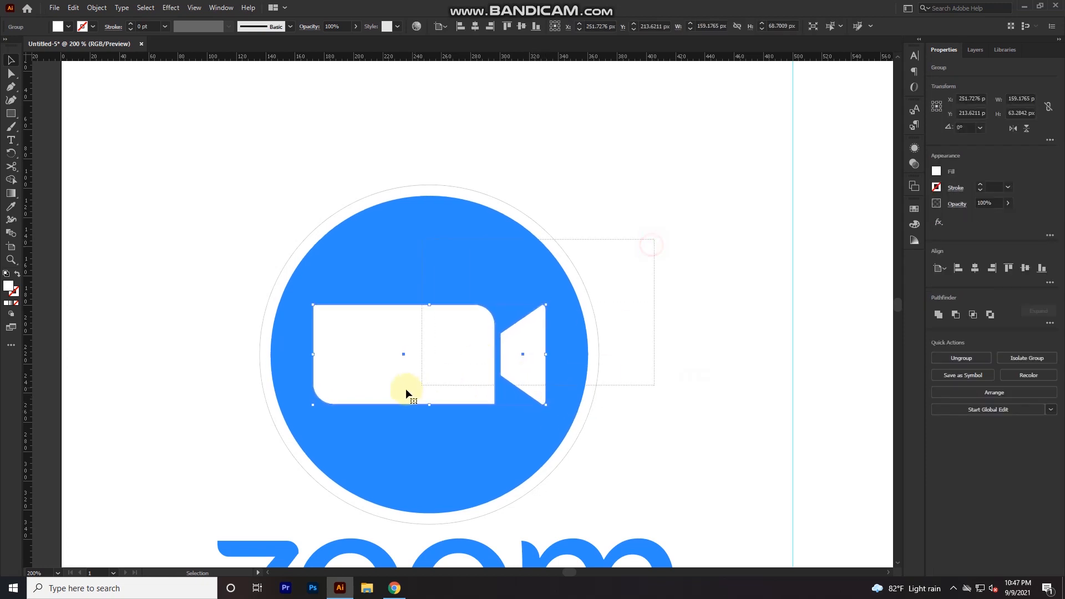
left_click_drag(408, 389, 402, 378)
key("ctrl+g")
- Center the circular icon and the "zoom" lettering horizontally on each other
key("ctrl+minus")
key("ctrl+minus")
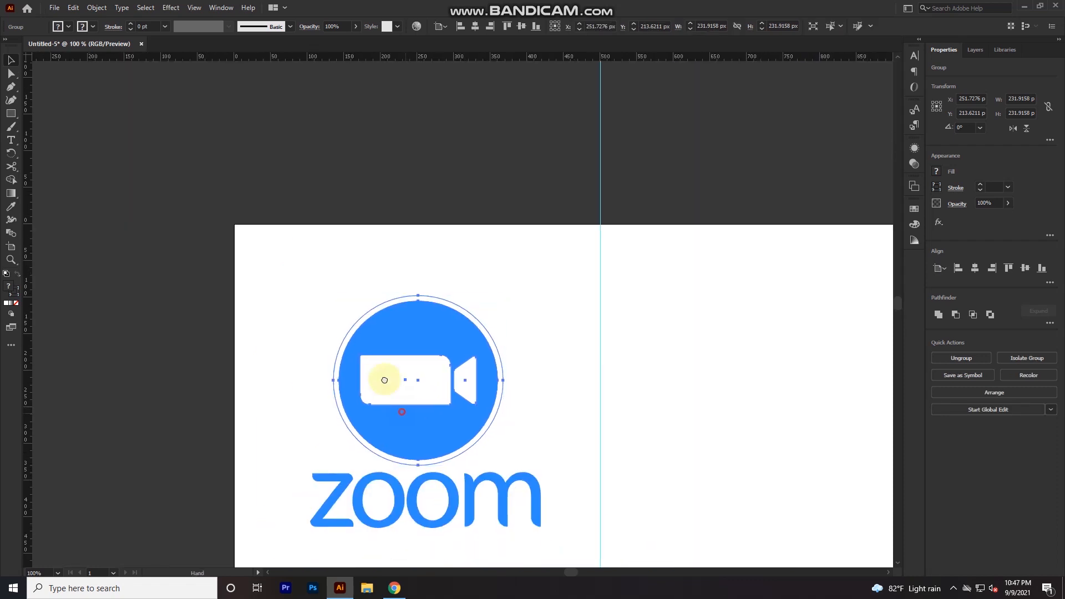
left_click(397, 501)
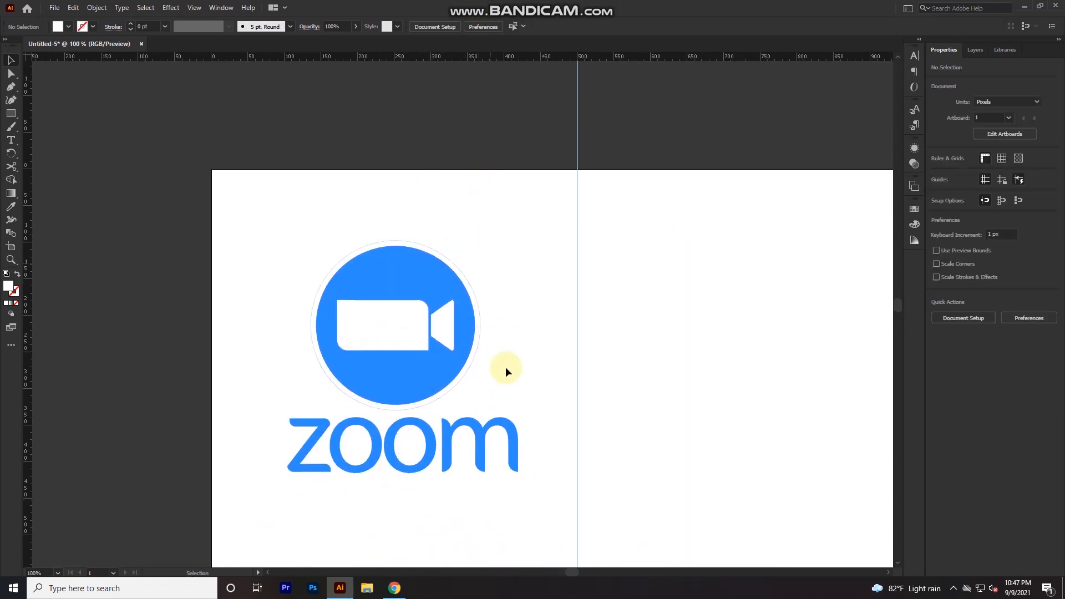
left_click(407, 436)
left_click(385, 357, "shift")
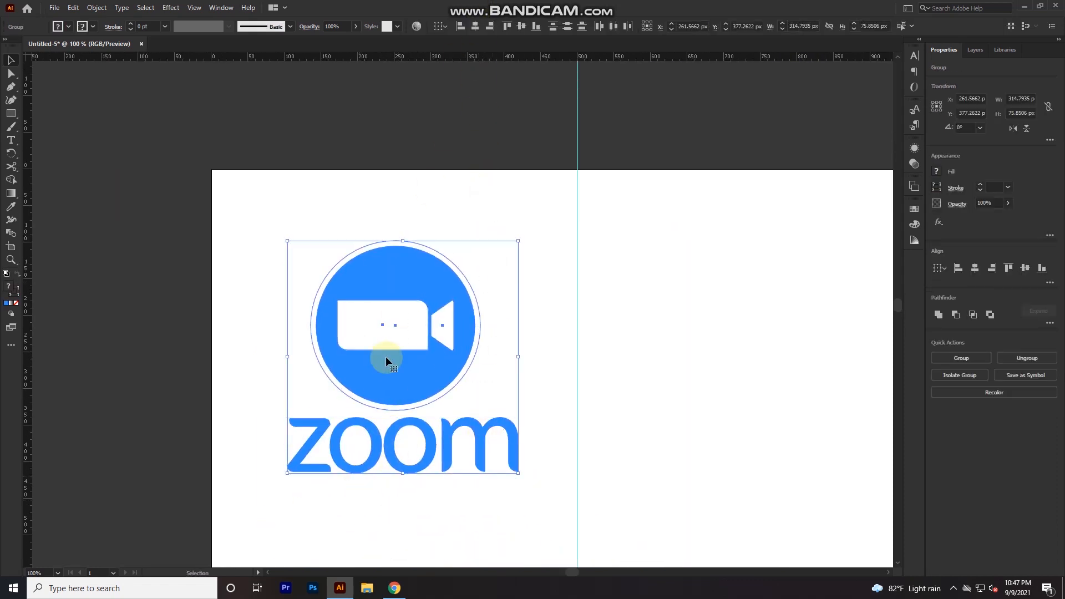
left_click(479, 29)
left_click(533, 323)
- Place a copy of the whole logo in the right half of the artboard, level with the original
left_click_drag(516, 329, 281, 469)
scroll(432, 449, "down", 1)
left_click_drag(283, 476, 532, 475)
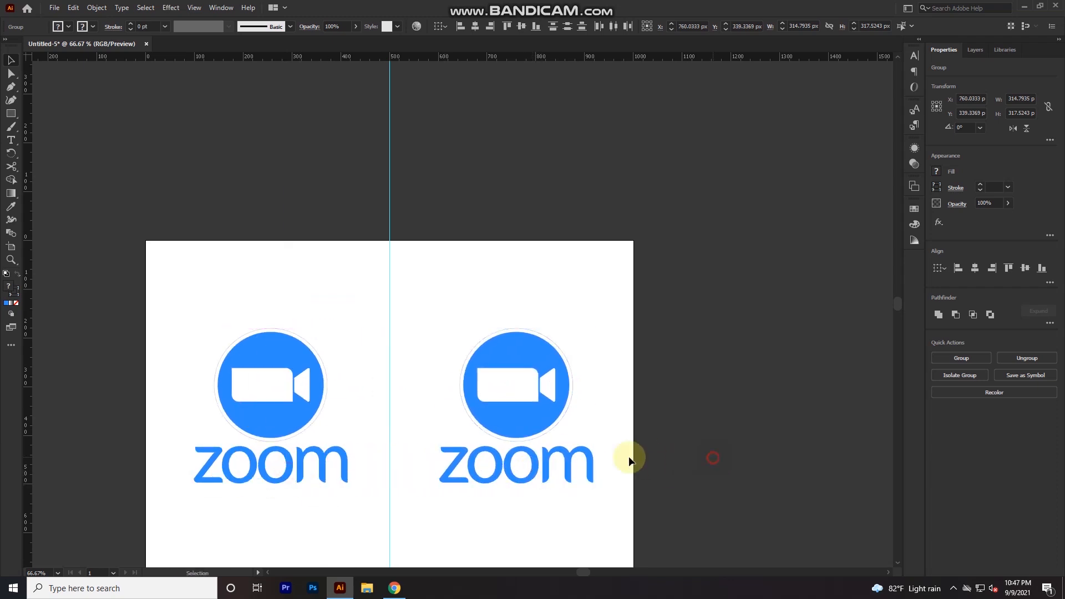
left_click(647, 457)
- Fill the "zoom" lettering of the right-hand logo with white
left_click(571, 465)
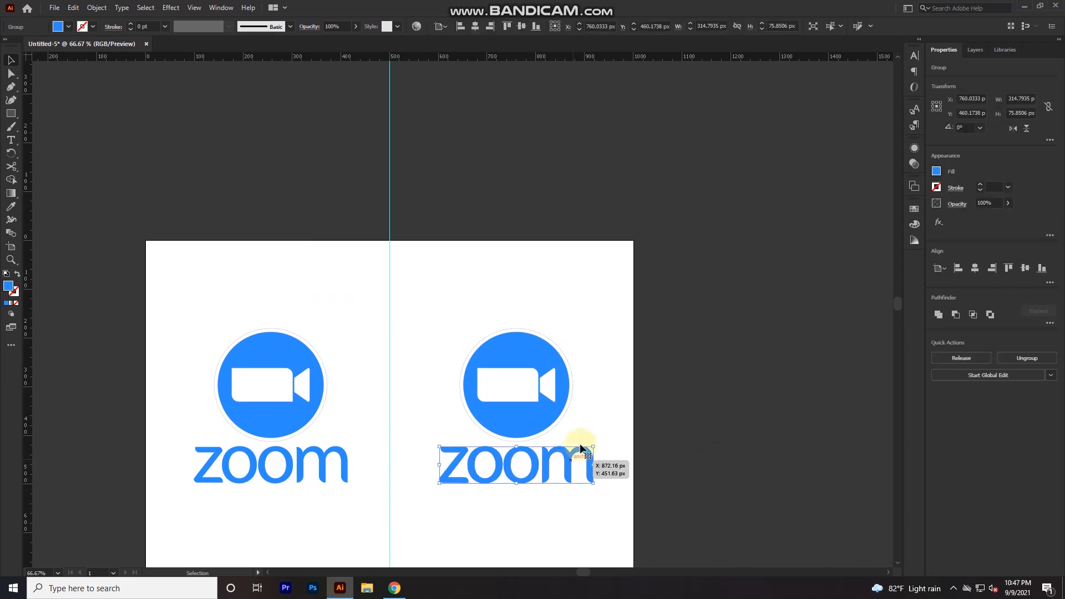
key("i")
left_click(589, 412)
key("v")
key("Delete")
- Cover the artboard's right half with a 500 x 700 px rectangle in the icon's blue and send it behind the logo
key("m")
mouse_move(635, 240)
left_mouse_down()
mouse_move(604, 304)
mouse_move(414, 561)
mouse_move(383, 524)
mouse_move(390, 547)
left_mouse_up()
key("i")
left_click(289, 377)
key("v")
key("ctrl+shift+bracketleft")
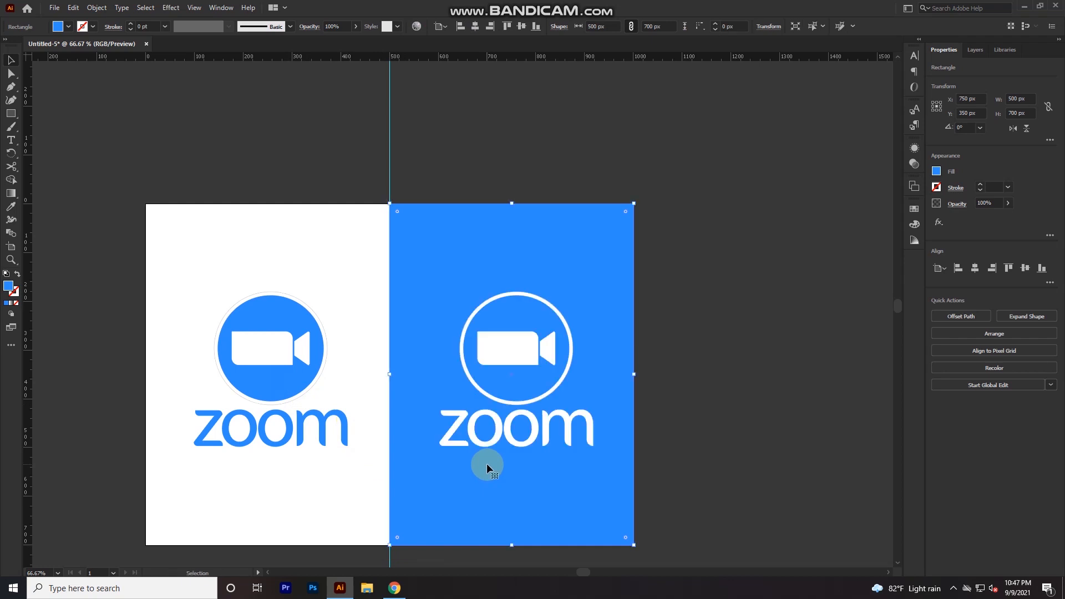
left_click(726, 430)
- Delete the vertical guide between the white and blue halves of the artboard
scroll(549, 464, "up", 1)
left_click_drag(435, 465, 516, 294)
left_click(458, 505)
left_click_drag(421, 506, 300, 515)
key("Delete")
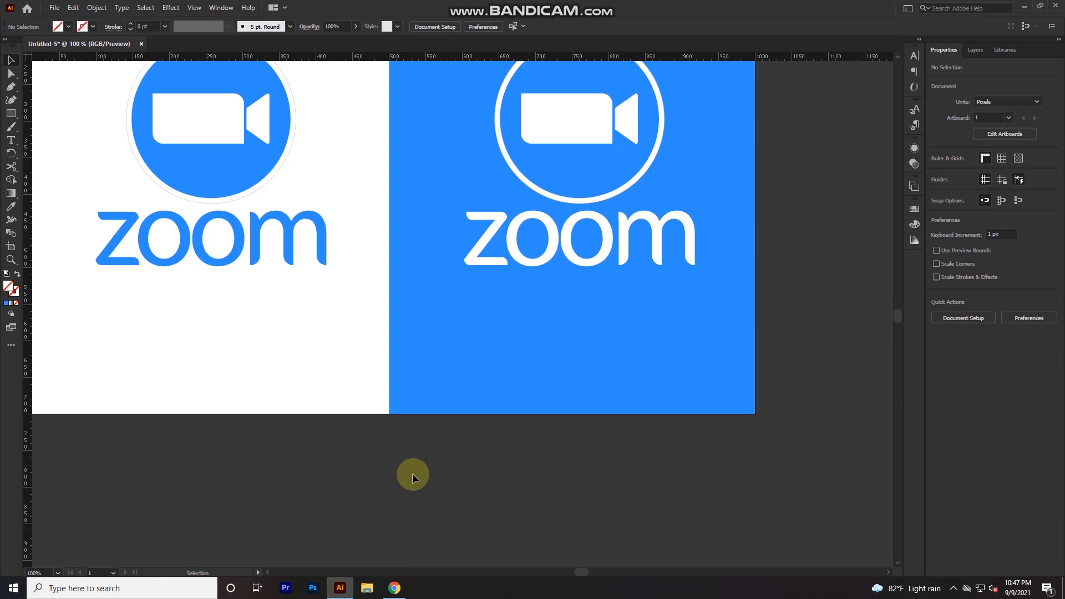
left_click_drag(470, 350, 502, 460)
scroll(470, 478, "down", 1)
scroll(495, 434, "up", 1)
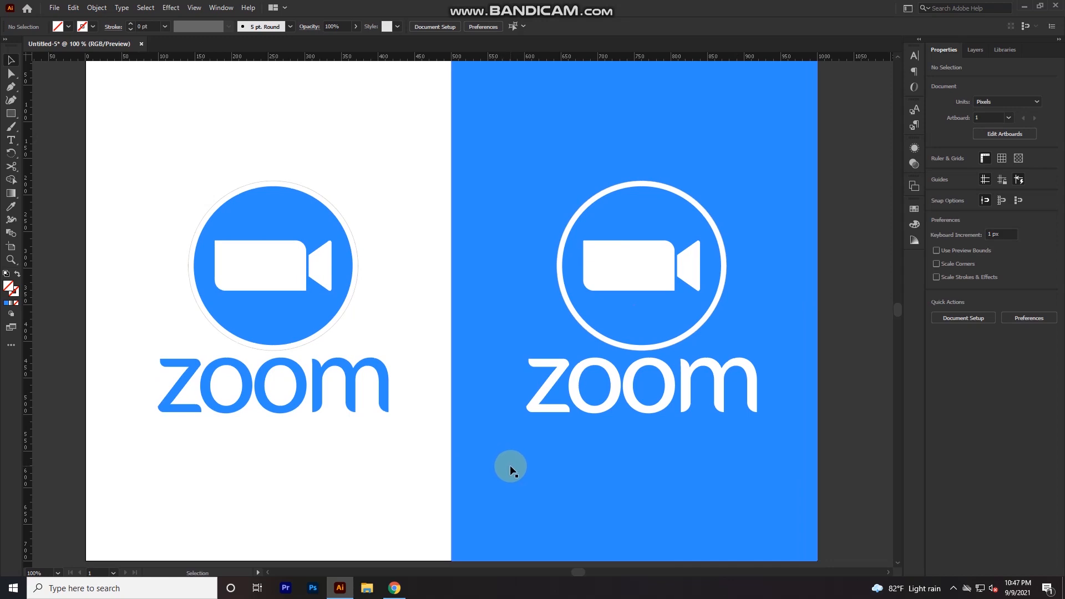